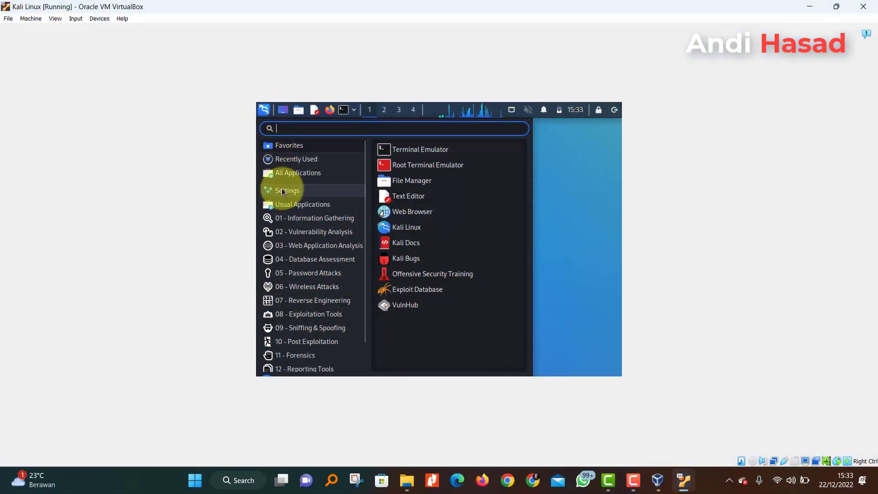
- In Kali's Settings > Display, choose 1920x1080 from the Resolution list
left_click(305, 192)
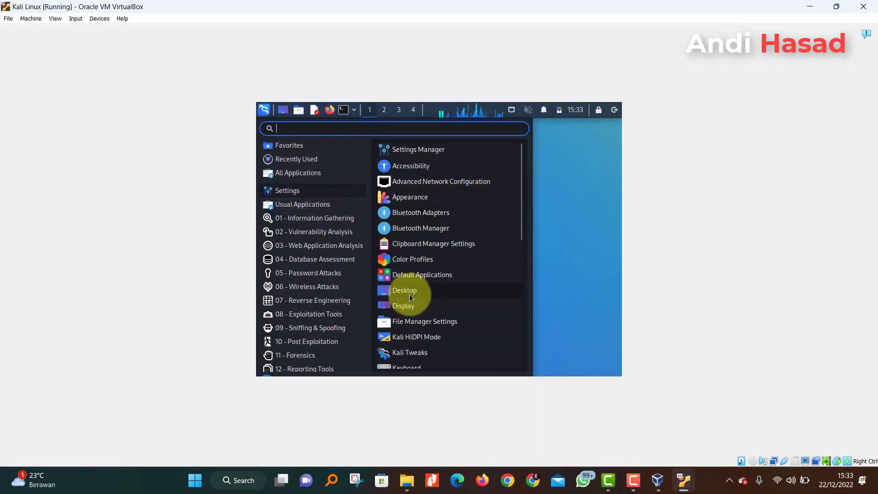
left_click(412, 310)
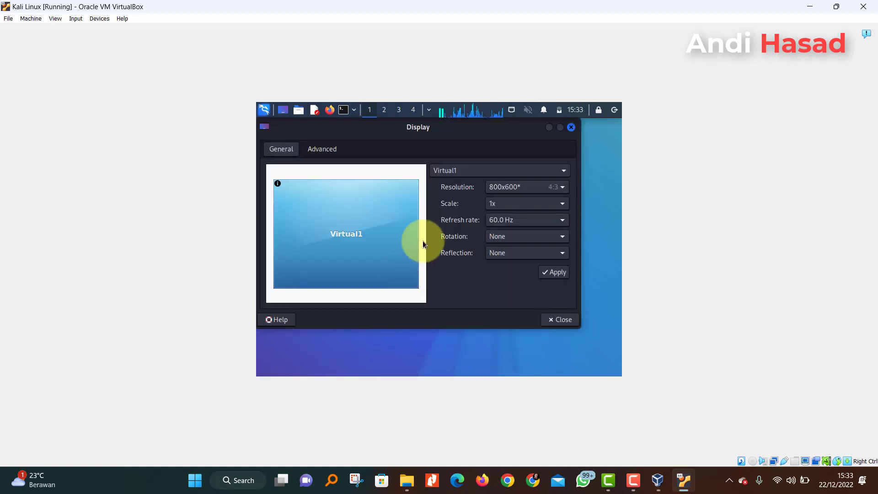
left_click(563, 188)
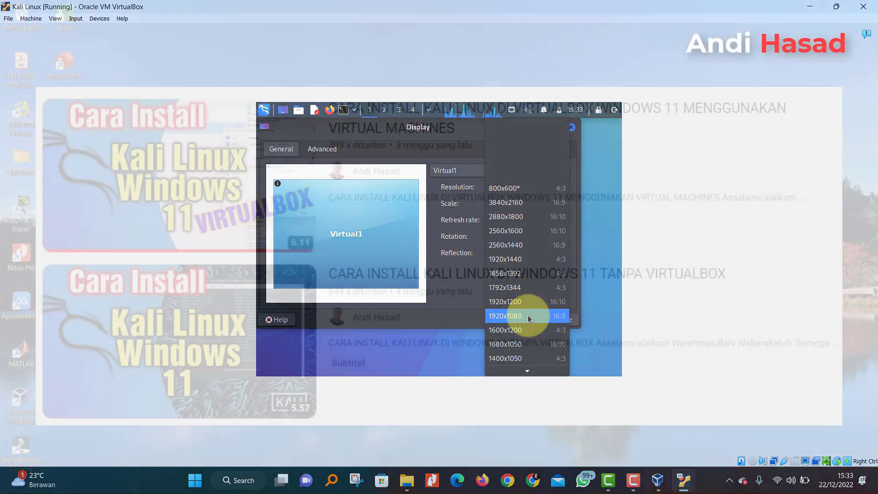
left_click(528, 315)
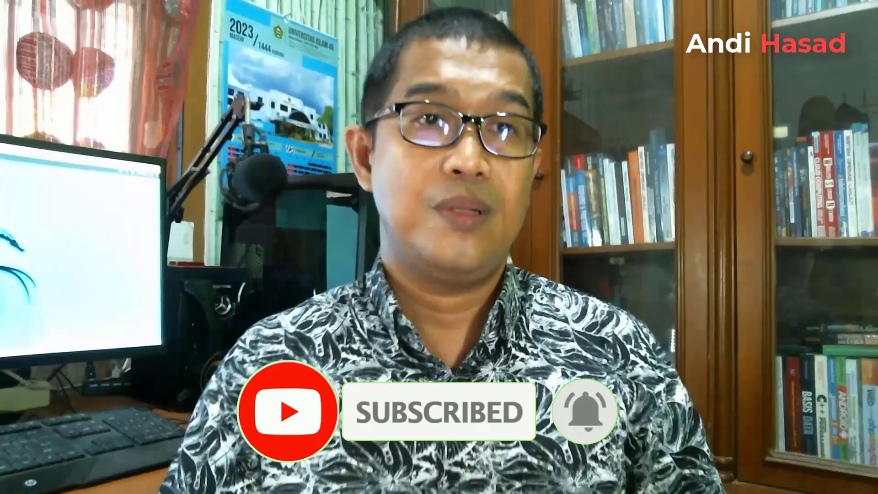
- Search Google for 'kali linux' using the autocomplete suggestion
type("i")
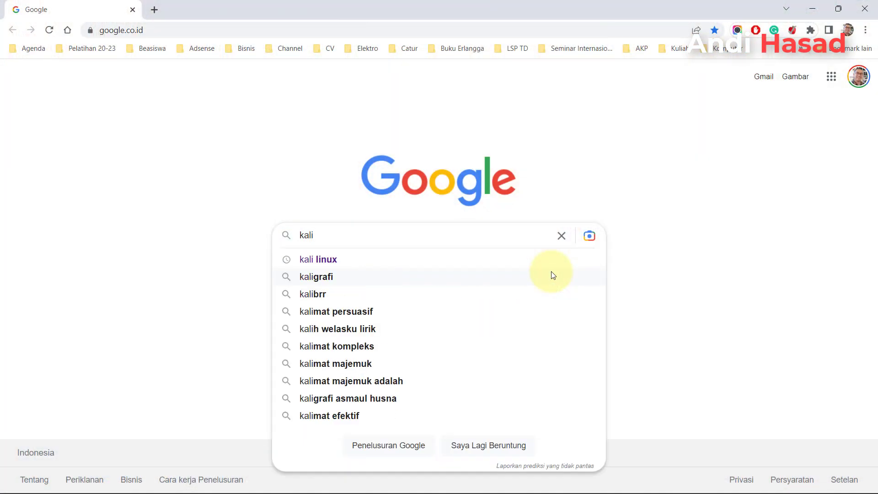
left_click(454, 261)
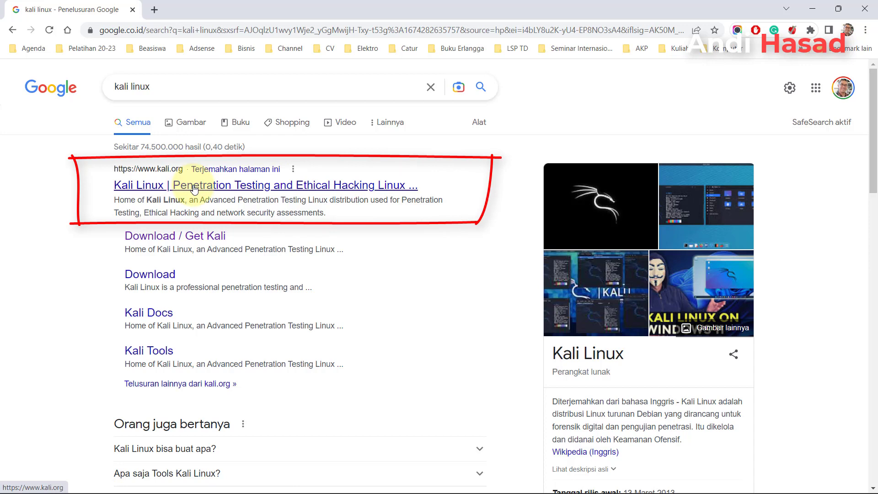
- Go from kali.org's Download page to Installer Images and scroll to the 64-bit 2022.4 installer
left_click(195, 189)
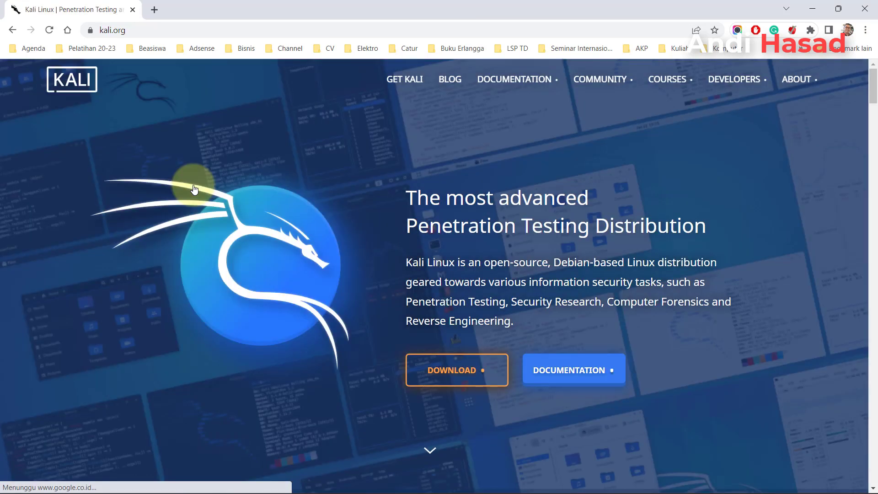
left_click(460, 372)
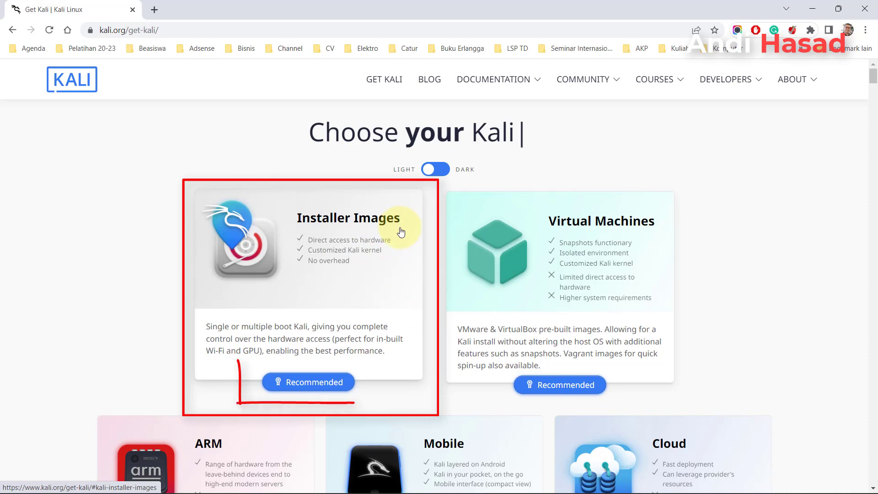
scroll(329, 384, "down", 5)
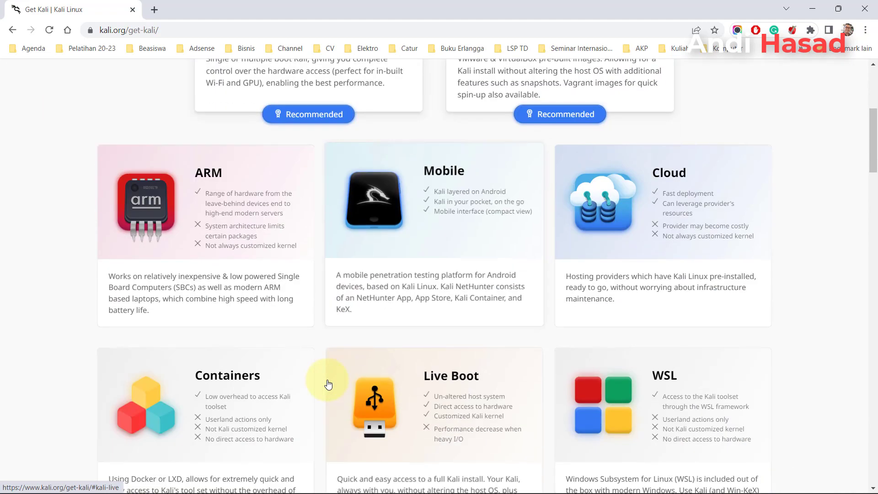
left_click(328, 385)
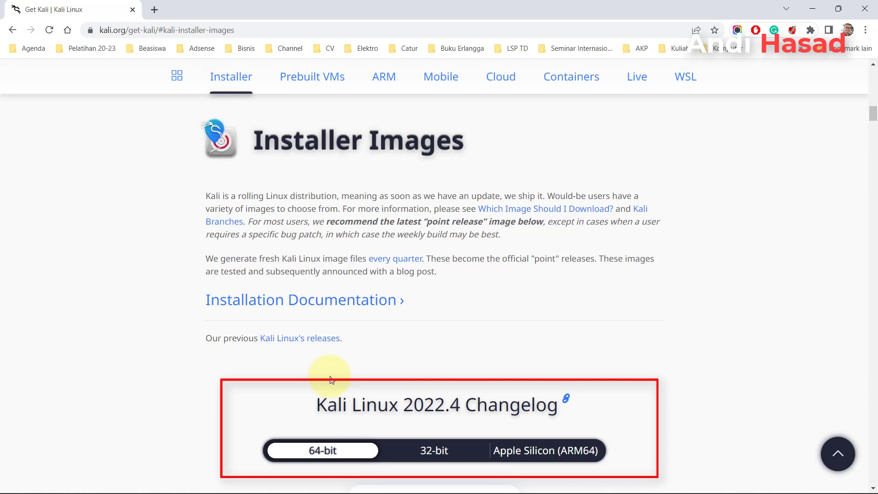
scroll(330, 378, "down", 3)
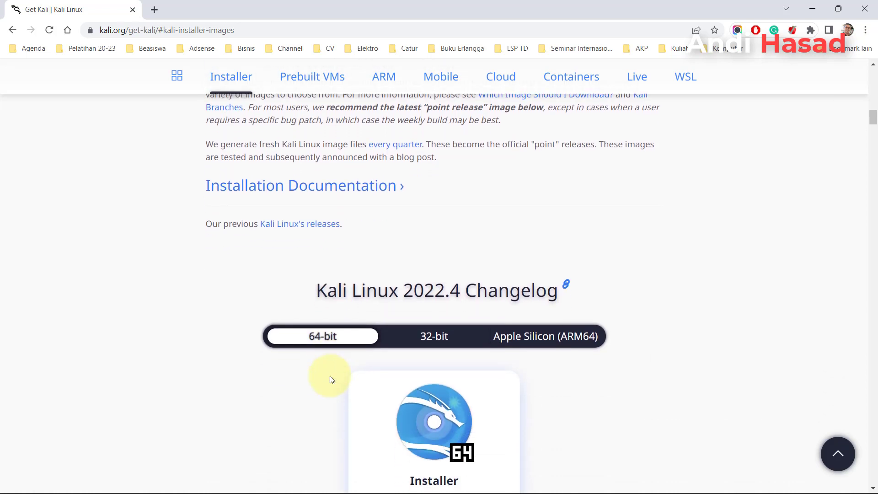
scroll(330, 379, "down", 1)
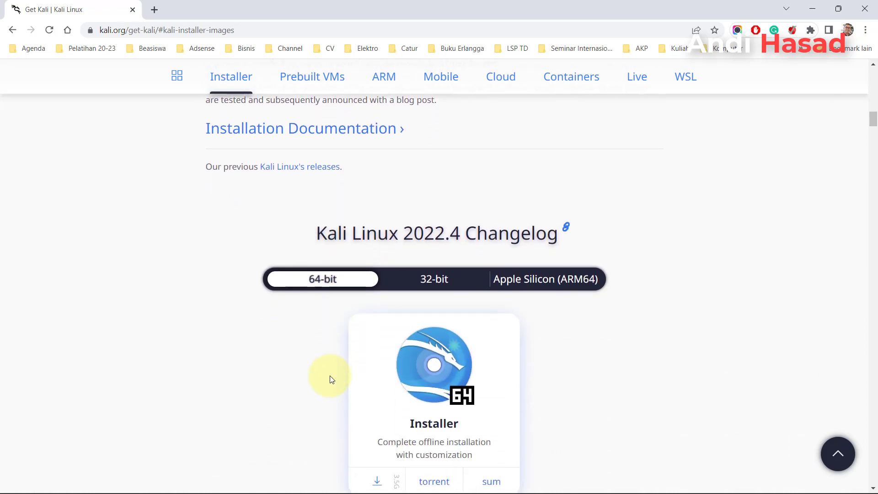
scroll(332, 380, "down", 4)
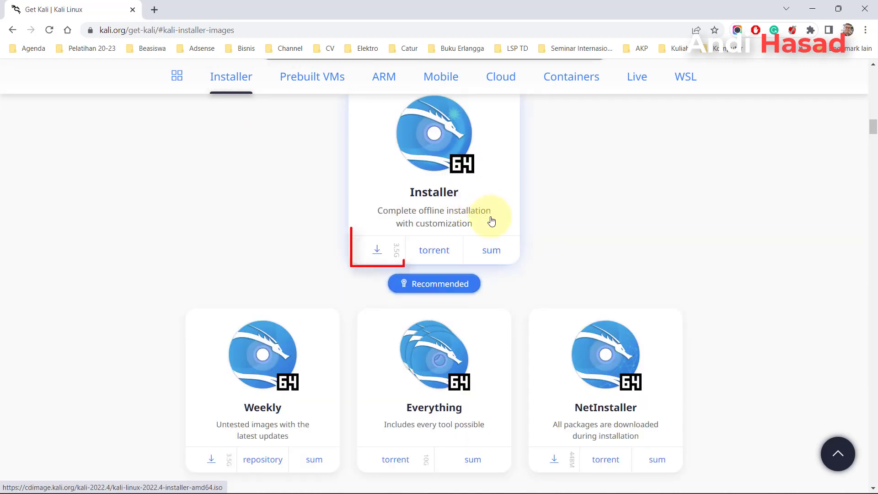
- Download kali-linux-2022.4-installer-amd64.iso with IDM, saving it to D:\Linux
left_click(378, 255)
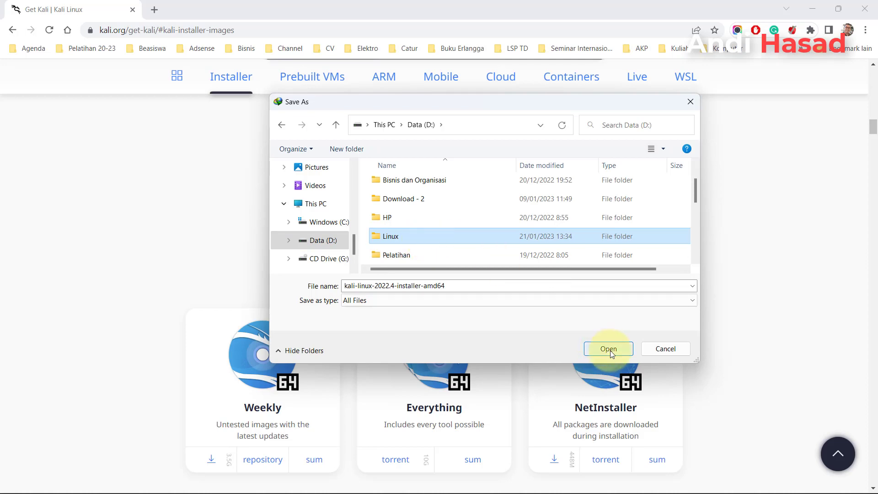
left_click(608, 348)
left_click(608, 348)
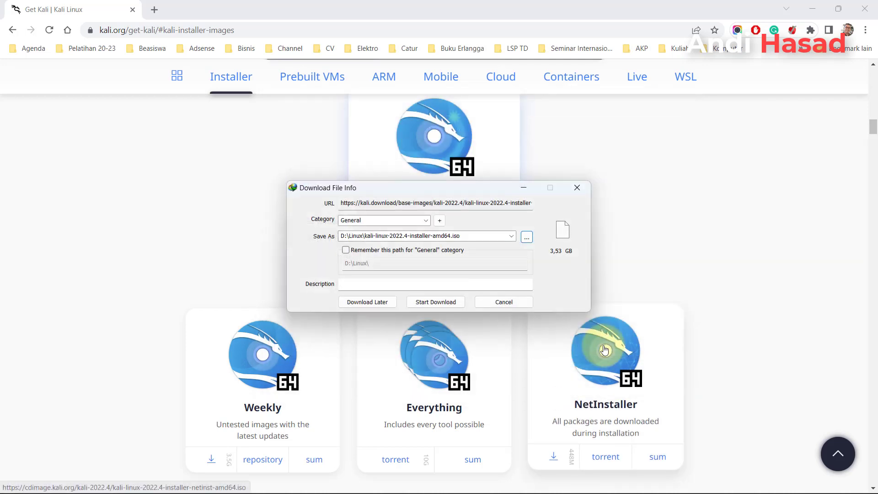
left_click(446, 302)
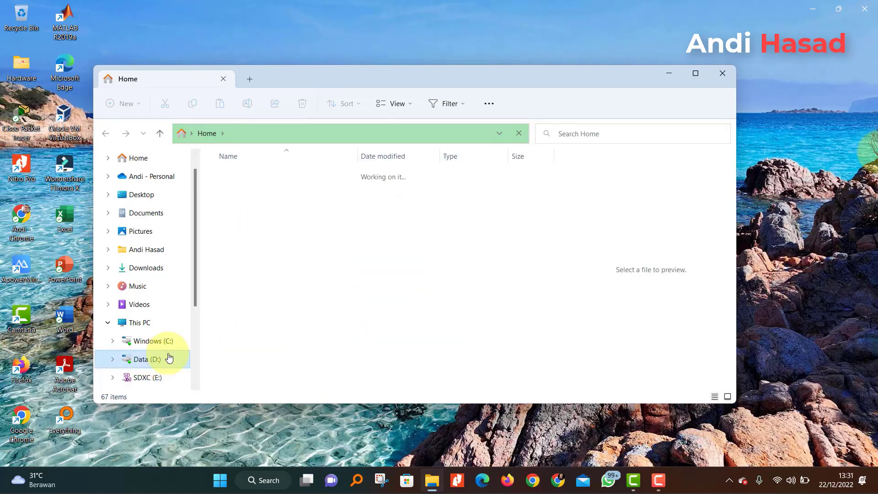
- Browse to D:\Linux and select kali-linux-2022.4-installer-amd64.iso
left_click(167, 359)
left_click(286, 272)
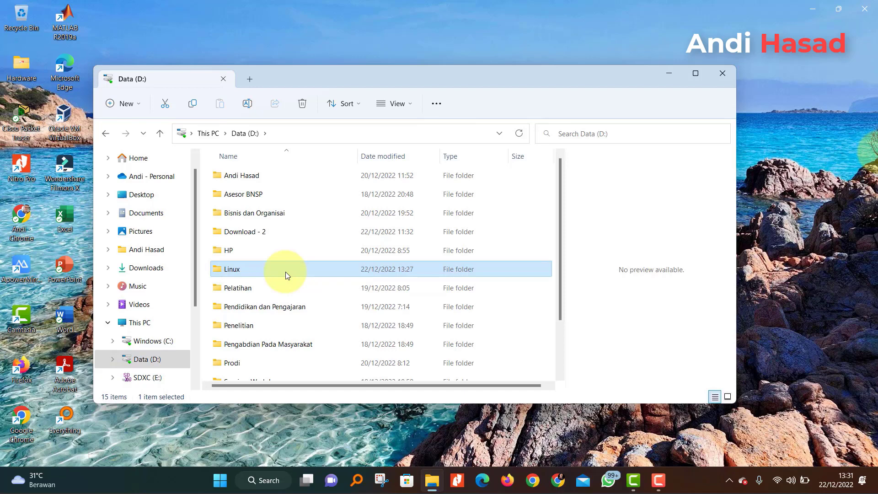
double_click(285, 272)
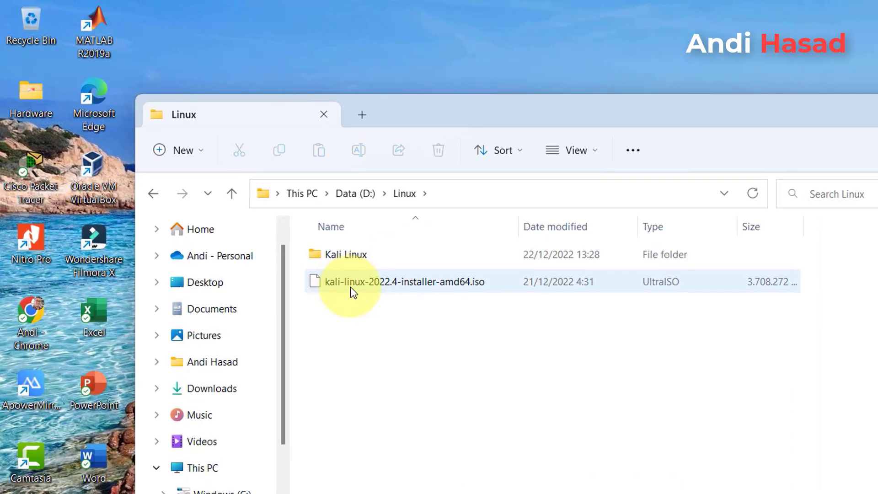
left_click(305, 251)
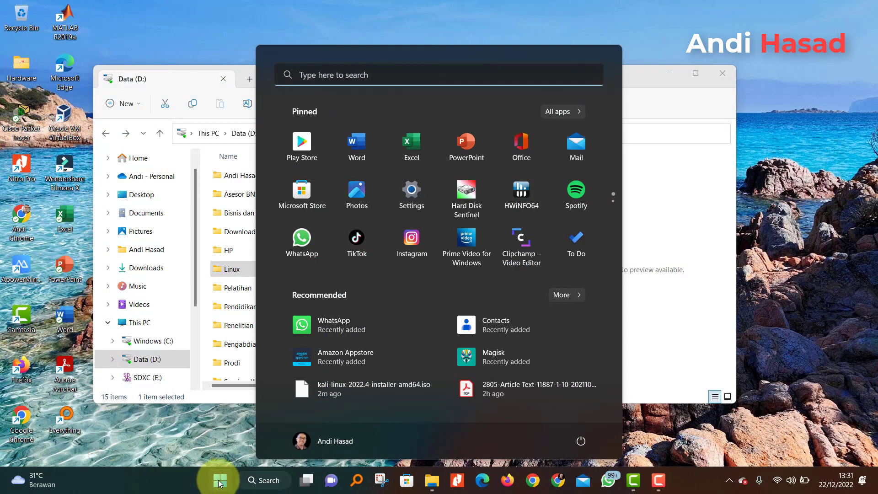
- Search the Start menu for 'v' and launch the Oracle VM VirtualBox best match
type("v")
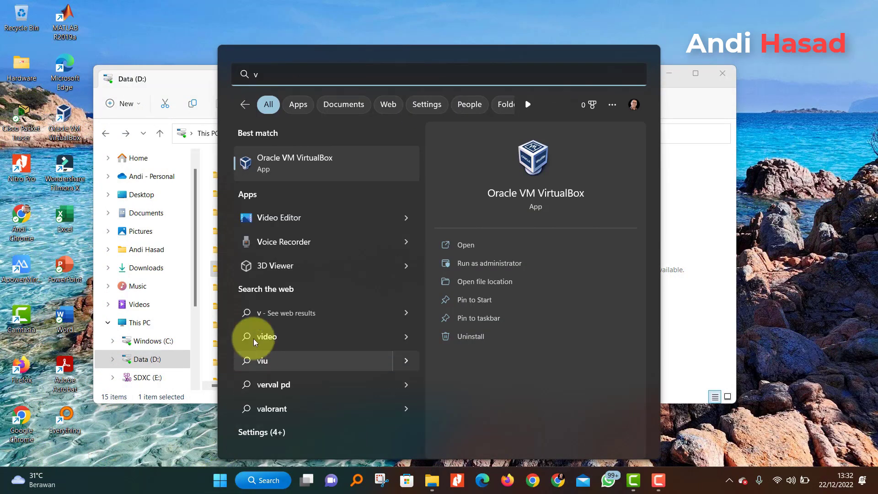
left_click(353, 169)
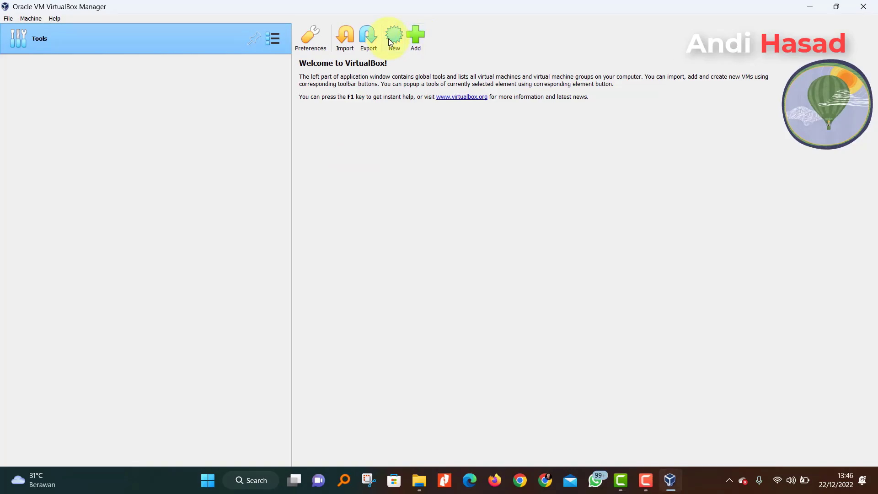
- Start a new VM named 'Kali Linux' with its machine folder set to D:\Linux
left_click(389, 41)
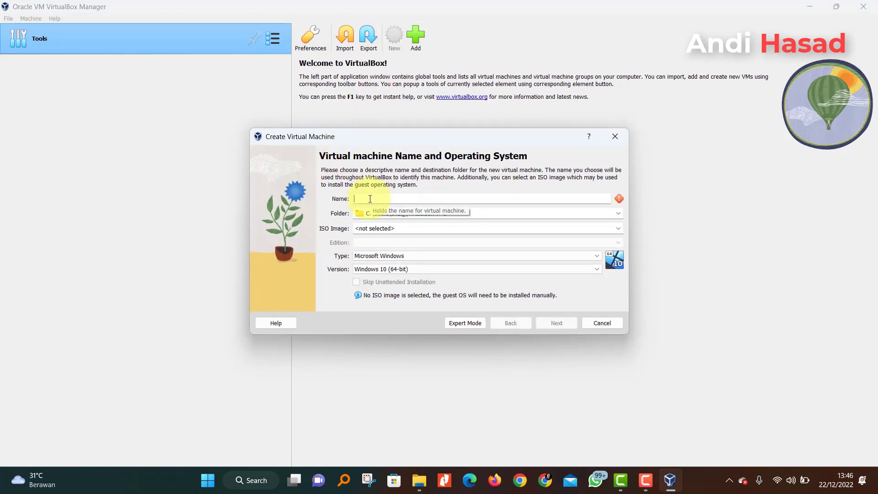
type("Kali Linux")
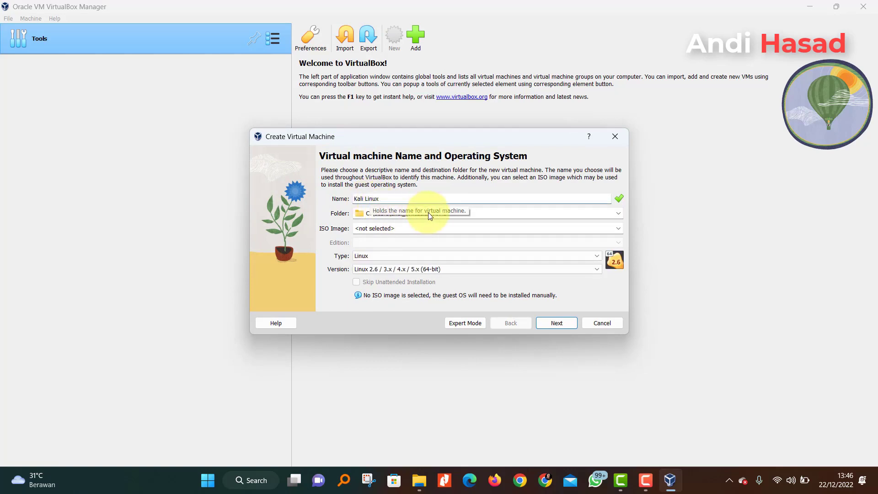
left_click(619, 213)
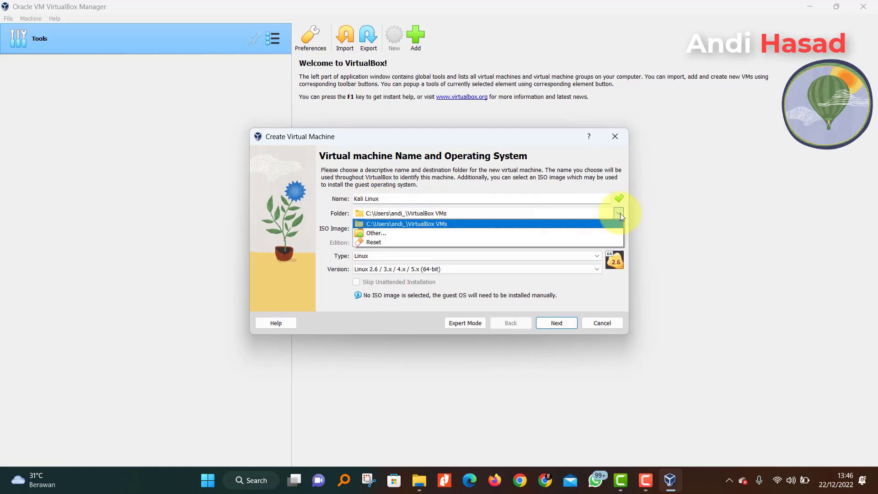
left_click(426, 232)
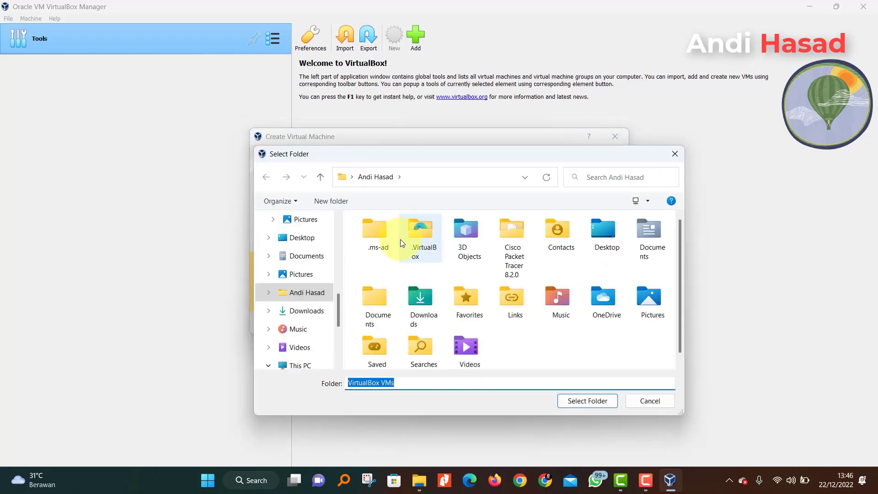
left_click_drag(335, 317, 337, 340)
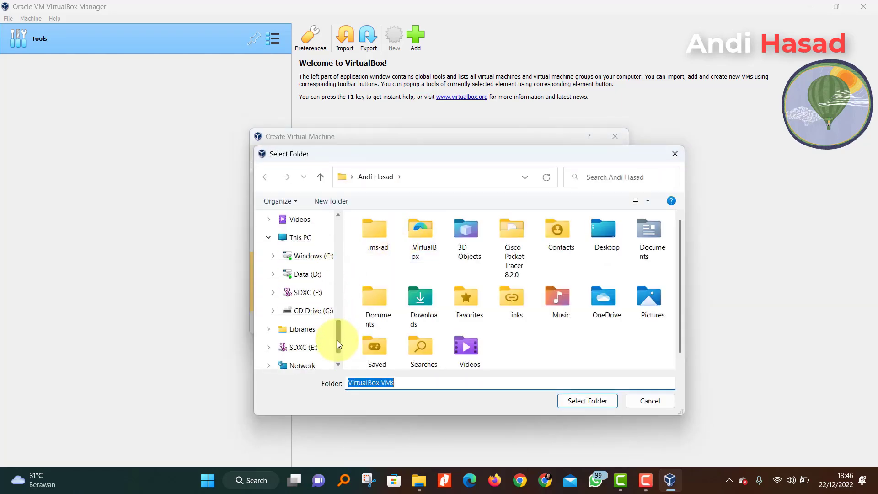
left_click(311, 274)
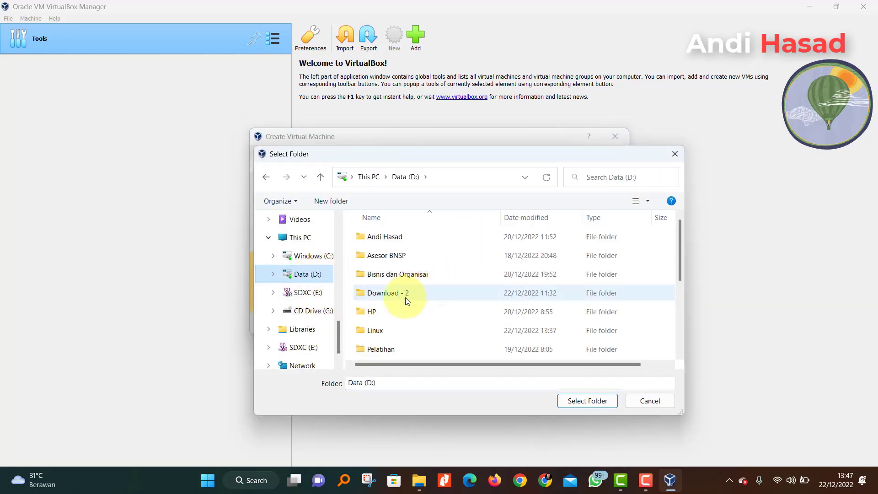
left_click(386, 333)
left_click(585, 400)
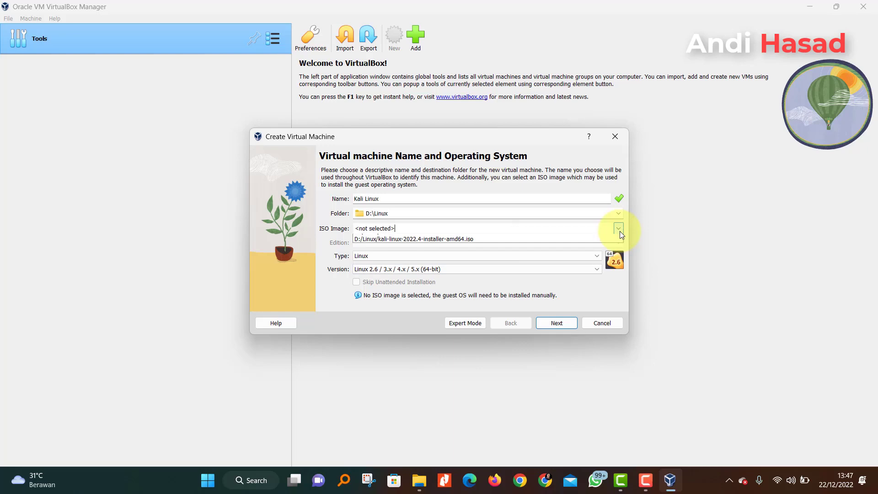
- Choose kali-linux-2022.4-installer-amd64.iso as the VM's ISO image
left_click(619, 230)
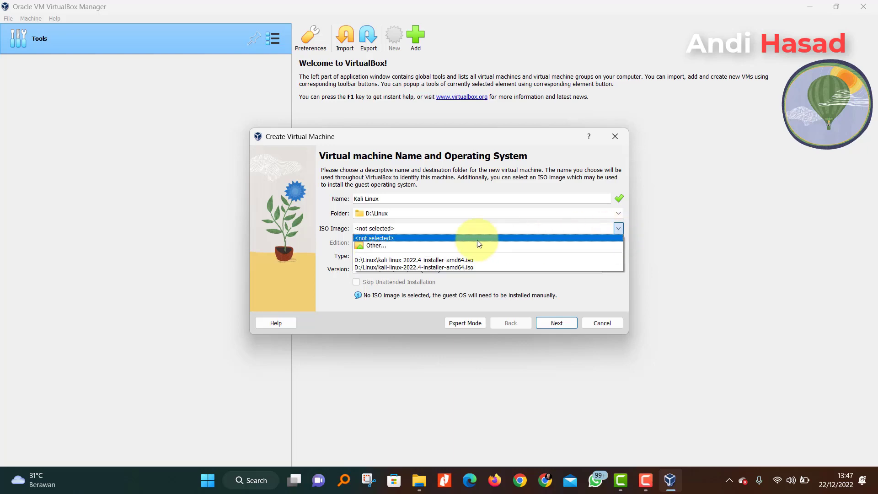
left_click(393, 245)
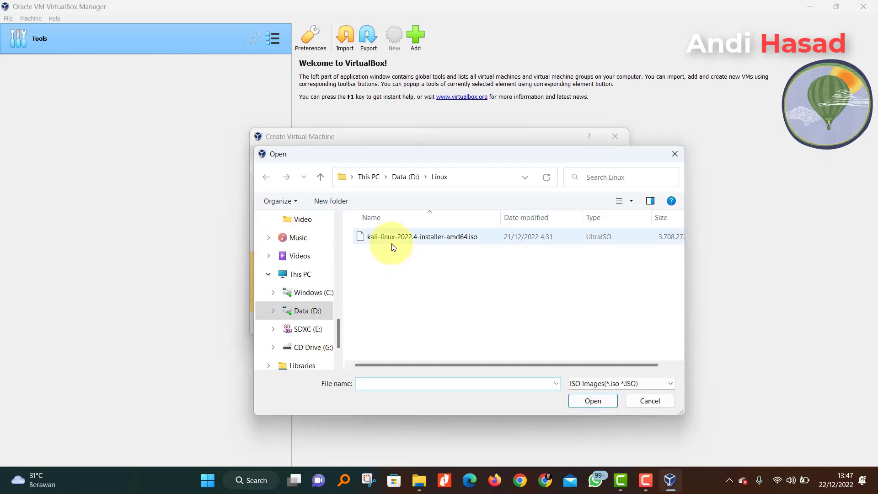
left_click(394, 237)
left_click(593, 401)
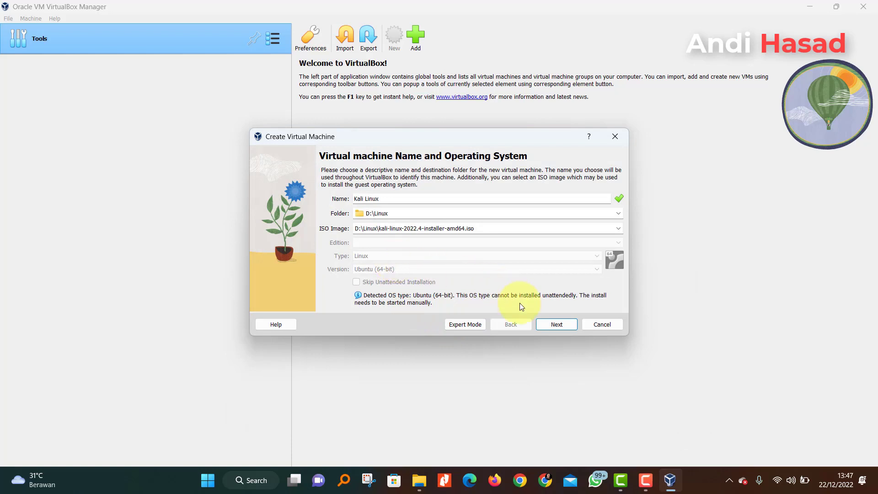
- Allocate 8192 MB base memory, 2 processors and a roughly 30 GB virtual disk
left_click(556, 324)
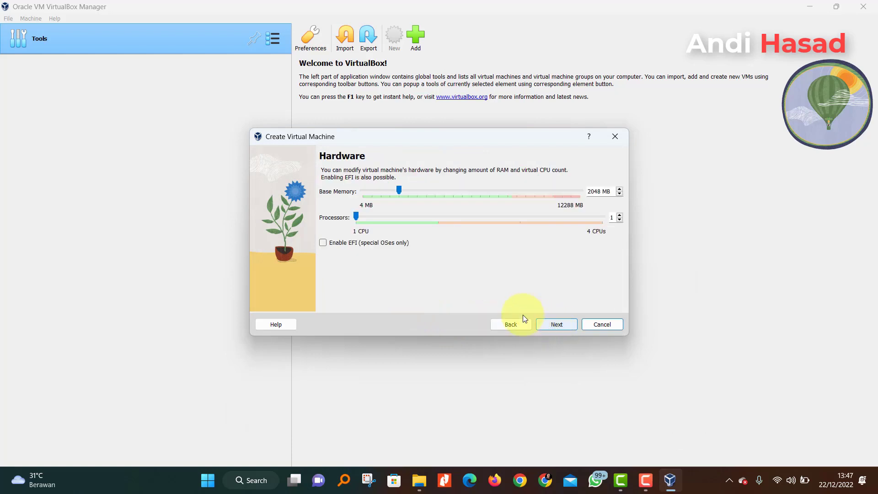
left_click_drag(400, 188, 510, 201)
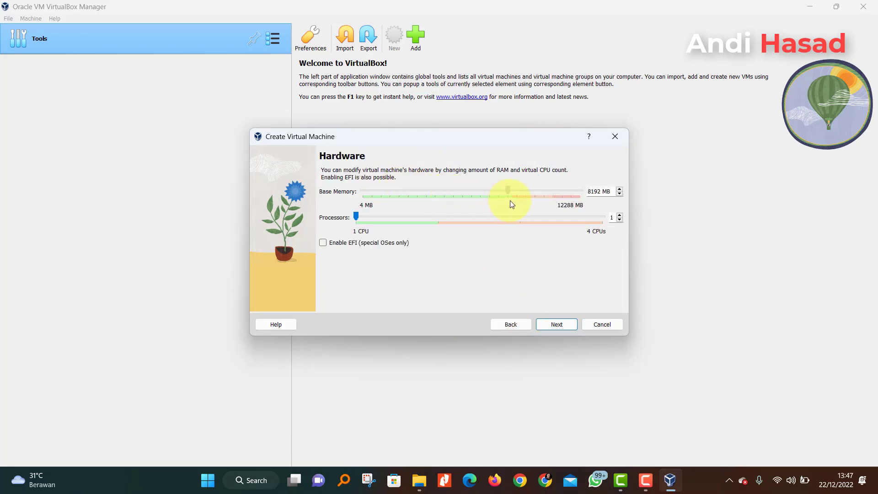
left_click_drag(358, 220, 433, 224)
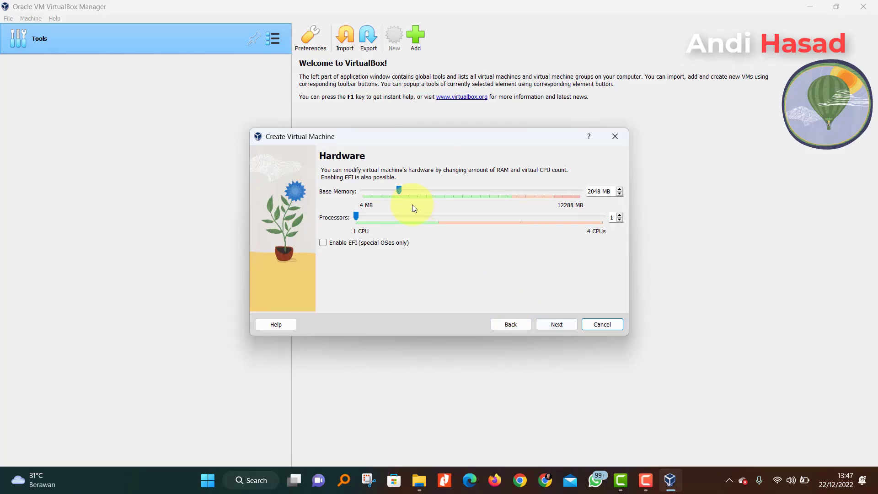
left_click_drag(399, 189, 510, 202)
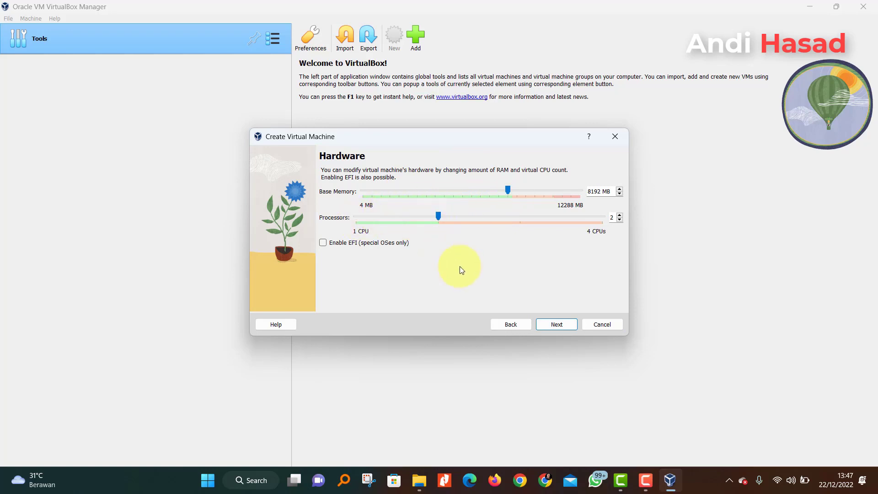
left_click(556, 327)
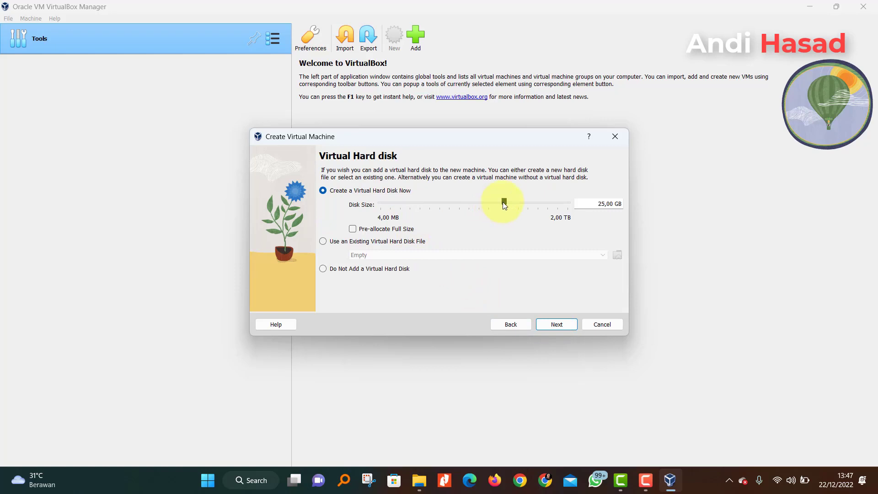
left_click_drag(504, 201, 506, 202)
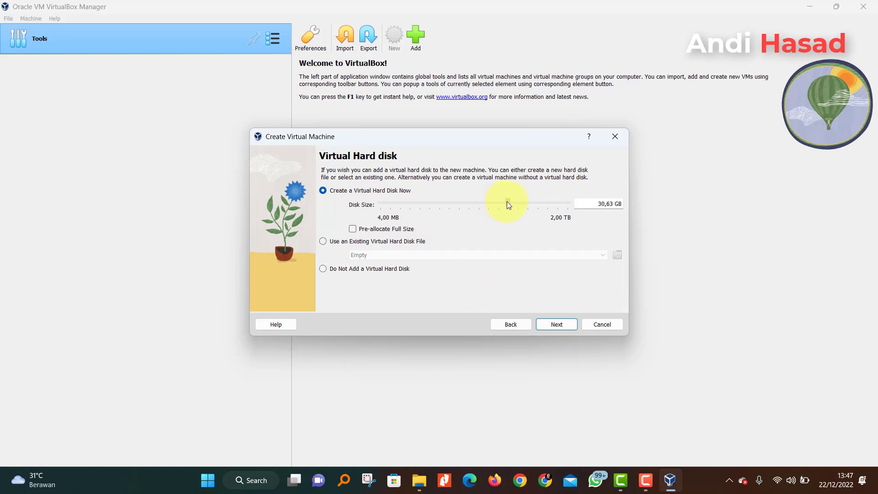
- Review the summary and finish creating the Kali Linux machine
left_click(542, 327)
scroll(423, 273, "down", 1)
left_click(569, 324)
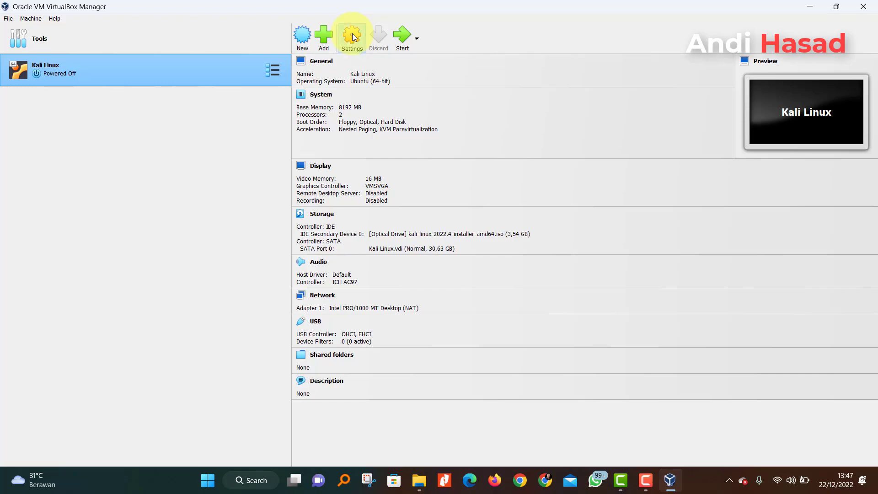
- In General > Advanced settings, set Shared Clipboard and Drag'n'Drop to Bidirectional
left_click(352, 36)
key("ctrl+s")
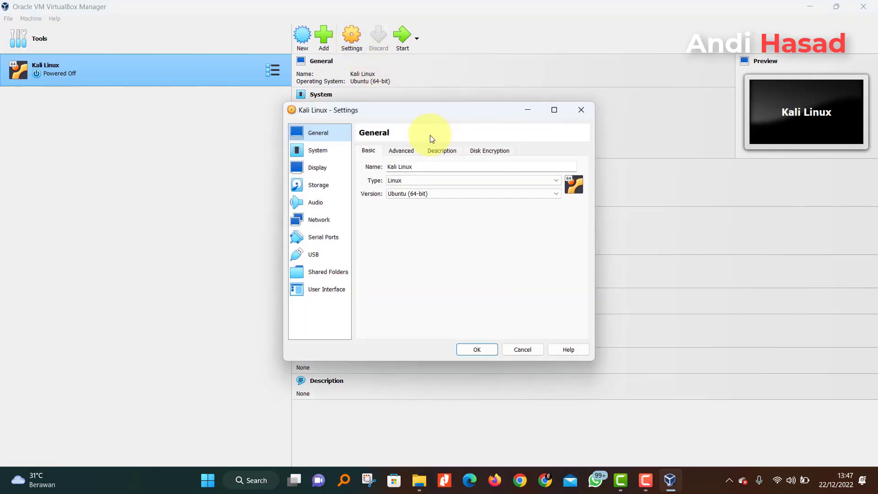
left_click(405, 154)
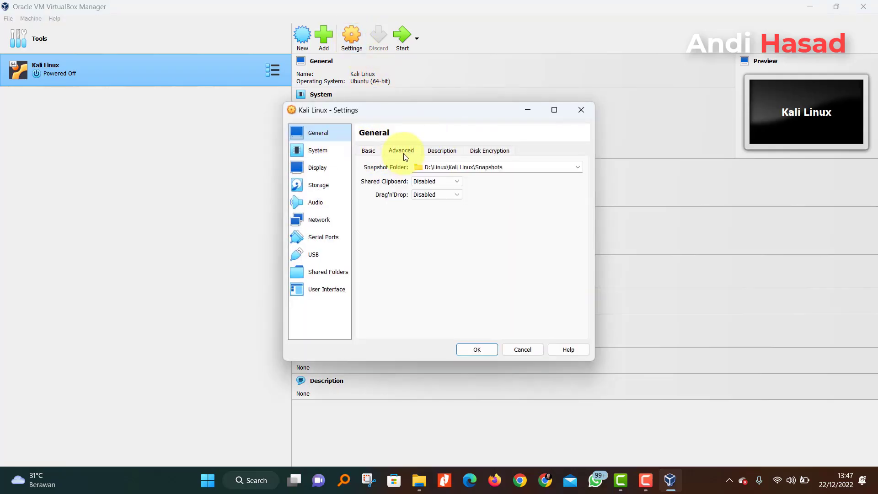
left_click(429, 185)
left_click(433, 214)
left_click(434, 194)
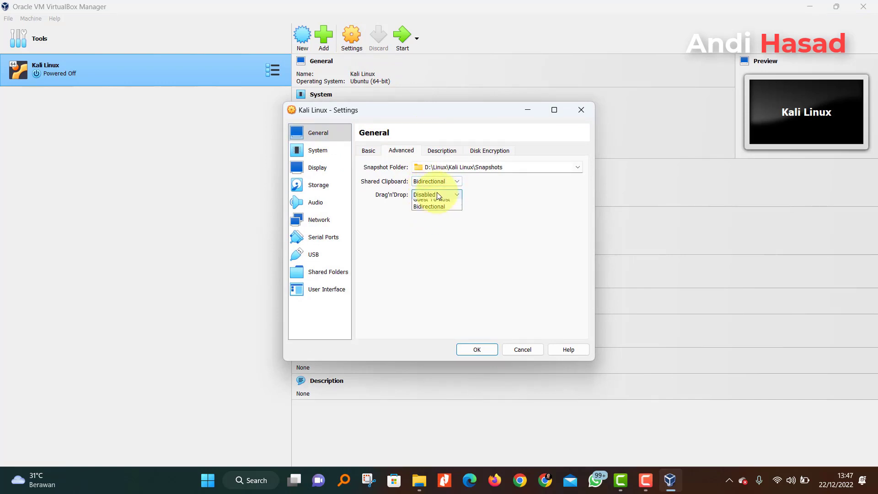
left_click(435, 224)
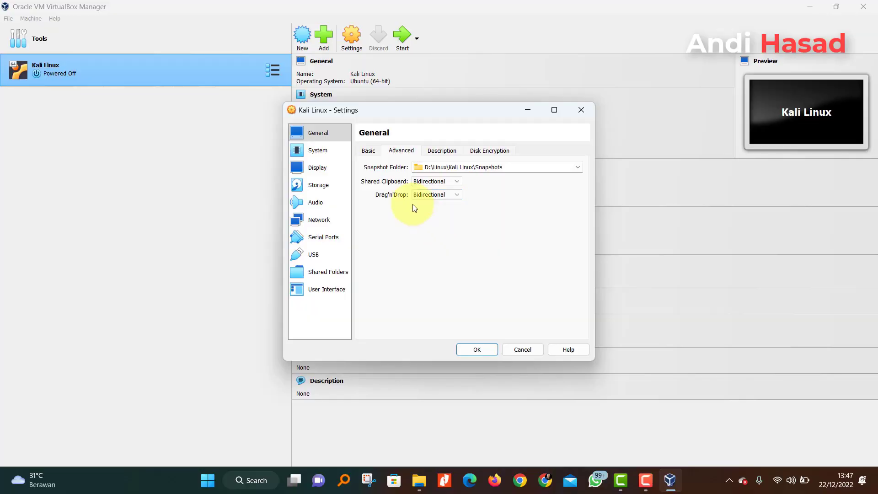
- Review the System page's Processor and Acceleration settings
left_click(327, 151)
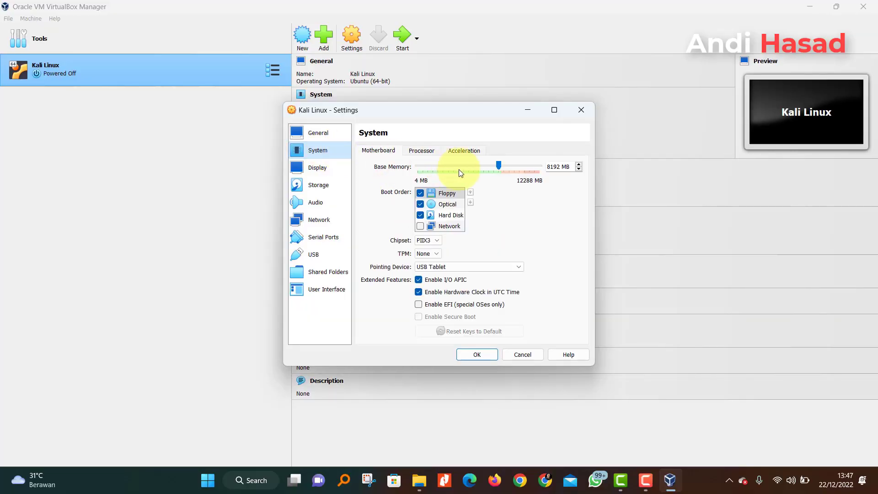
left_click(424, 149)
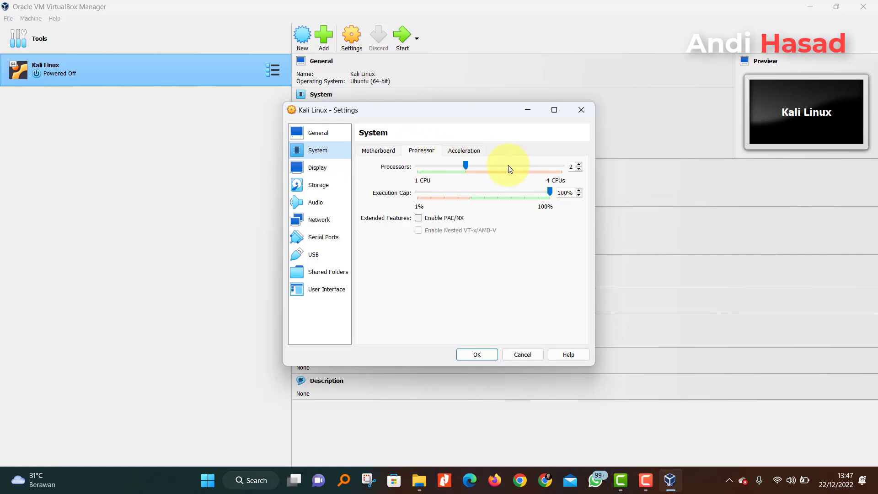
left_click(465, 150)
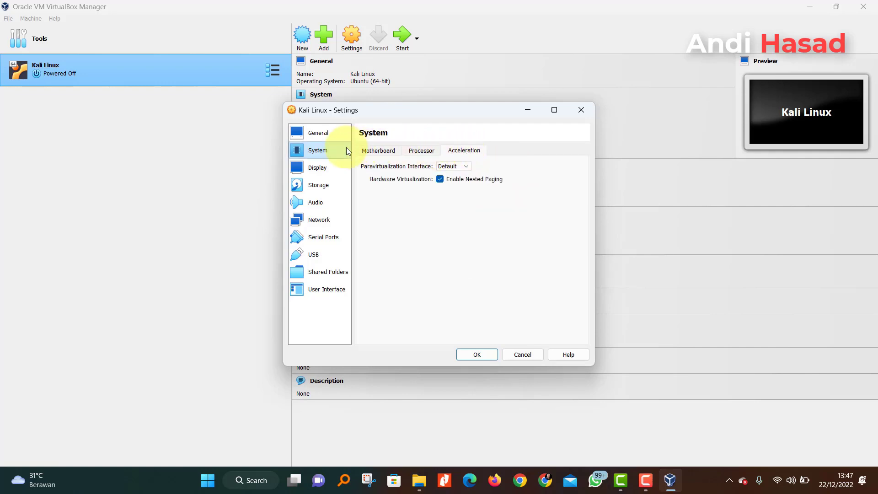
- Raise Display video memory to 32 MB, then move on to the Storage page
left_click(323, 170)
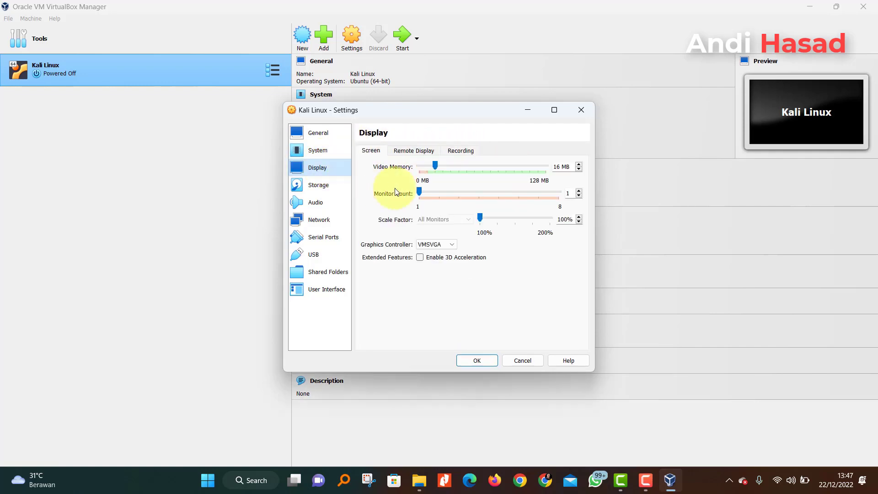
left_click(435, 166)
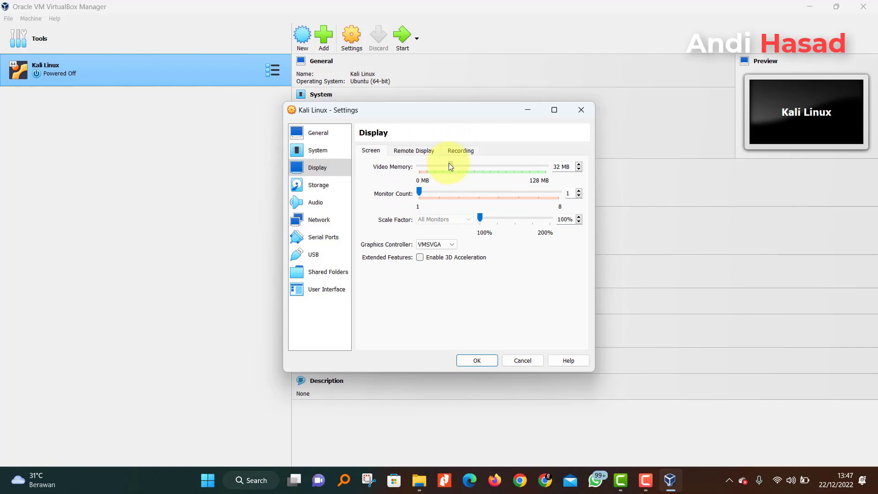
left_click(330, 185)
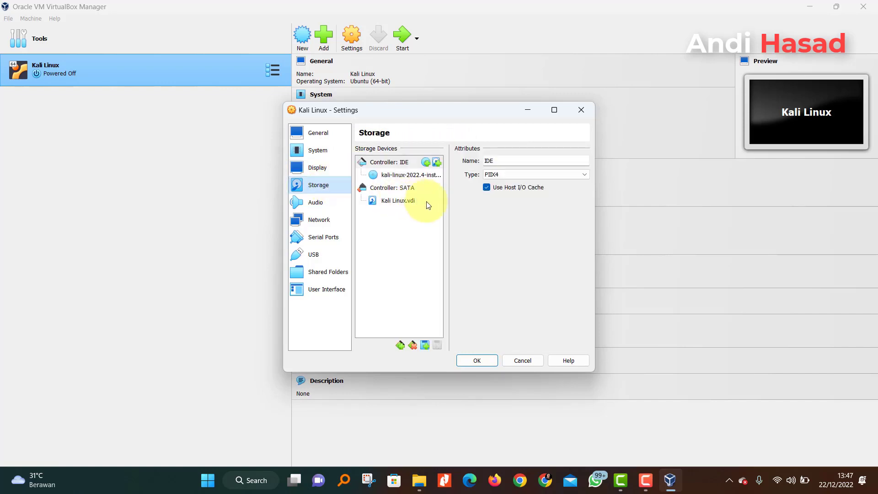
- Attach kali-linux-2022.4-installer-amd64.iso to the optical drive and save the storage settings
left_click(416, 177)
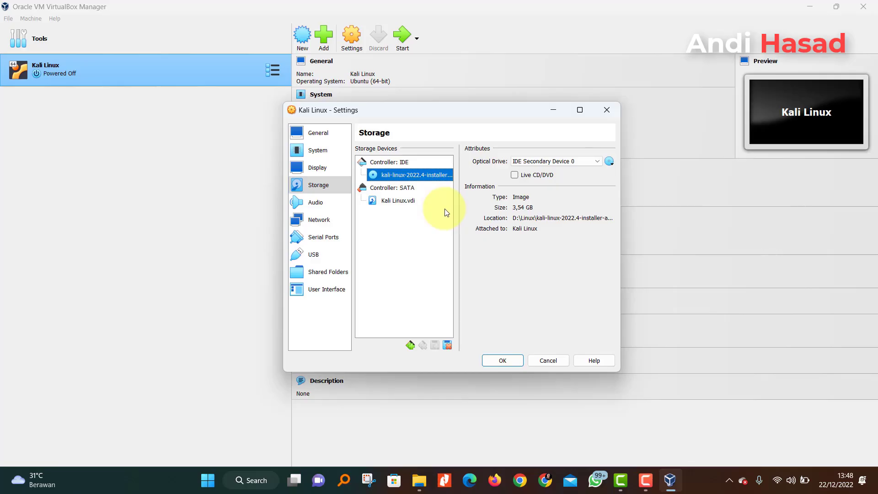
left_click(613, 164)
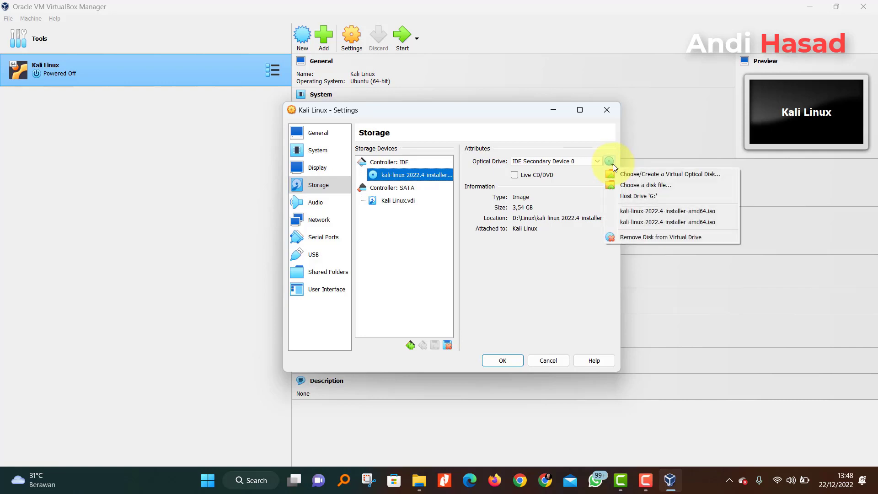
left_click(632, 183)
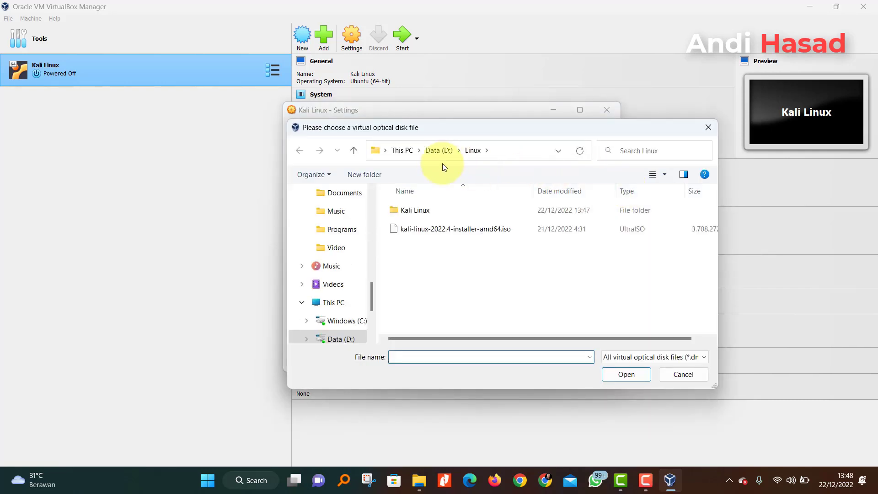
left_click(445, 229)
left_click(445, 228)
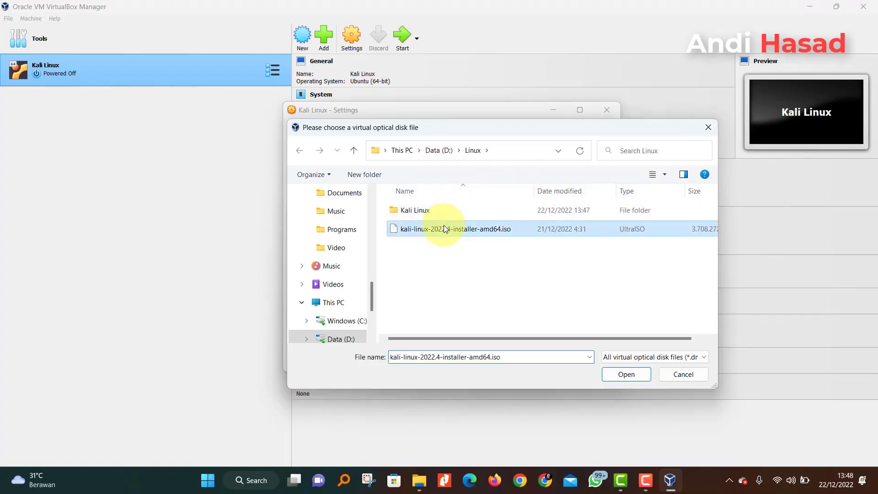
left_click(621, 373)
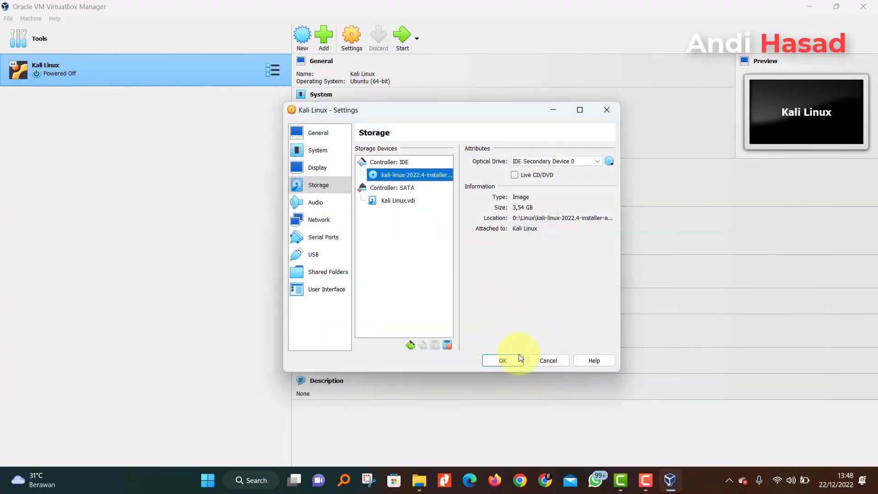
left_click(503, 361)
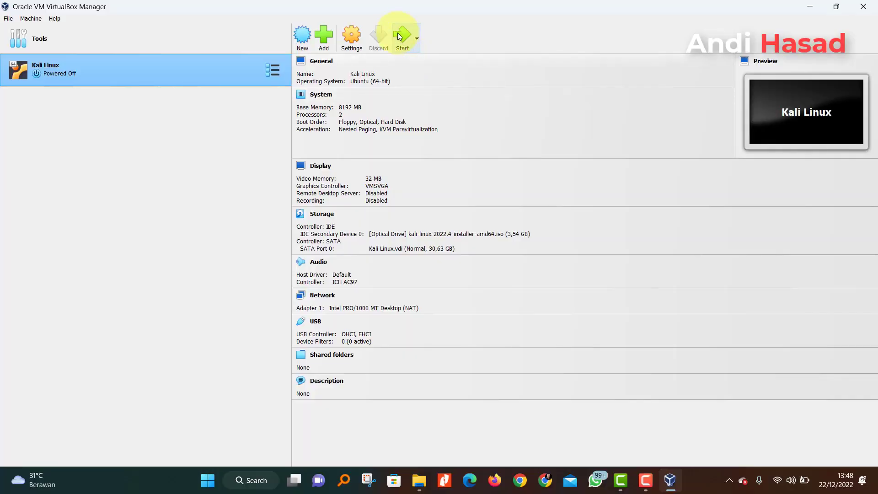
- Start the Kali Linux machine from the VirtualBox Manager toolbar
left_click(398, 36)
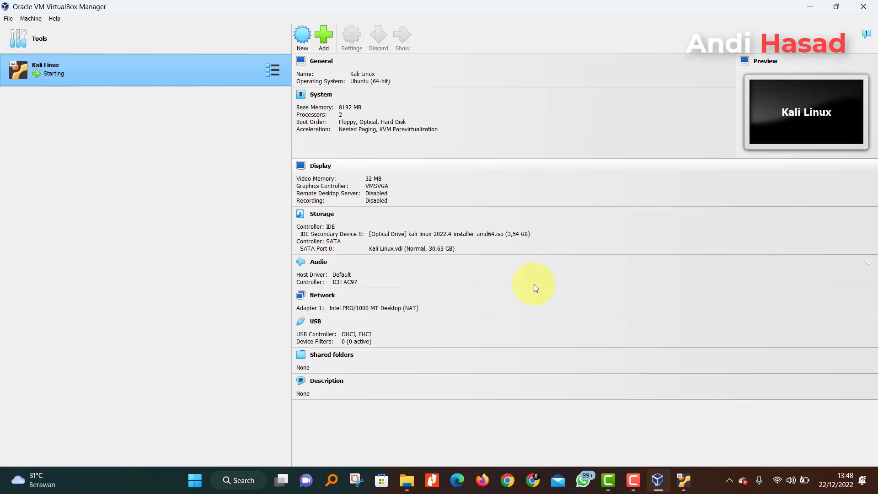
- Maximize the running Kali VM window and launch the Install option from the boot menu
left_click(683, 480)
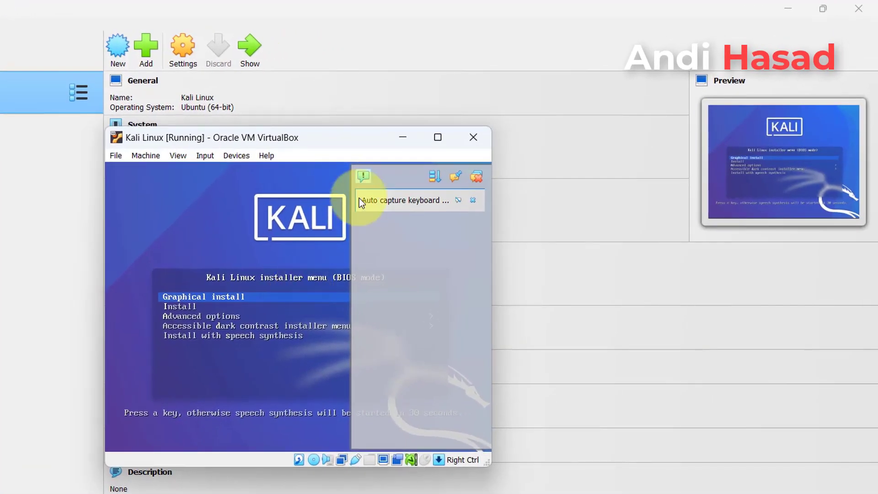
left_click(386, 170)
left_click(440, 139)
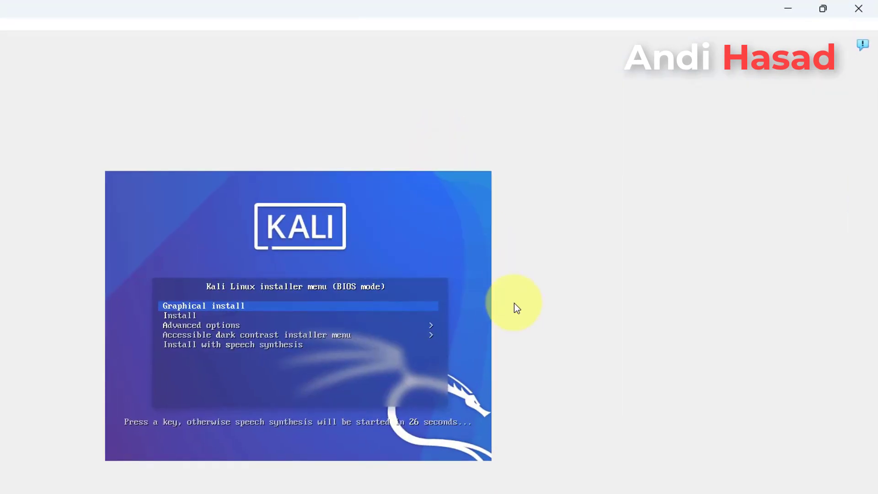
key("Down")
key("Return")
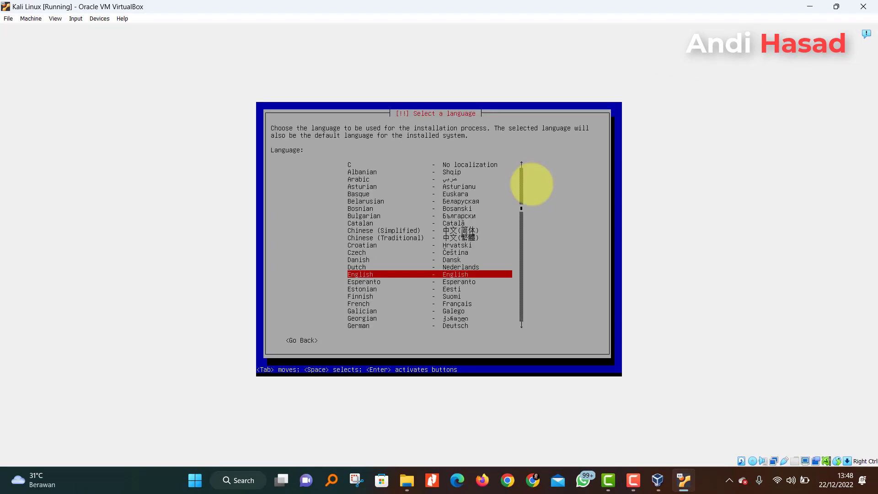
- Choose English, Indonesia under other > Asia, the United States locale and American English keymap
key("Return")
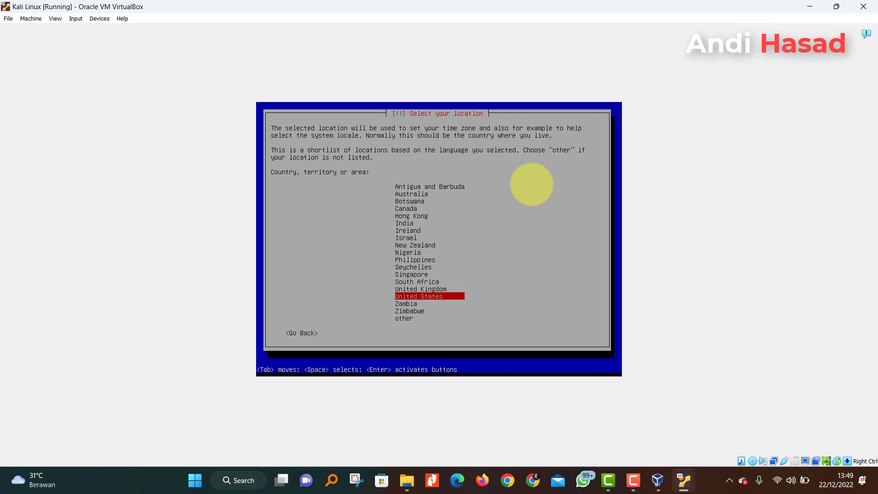
key("Down")
key("Down")
key("Down")
key("Return")
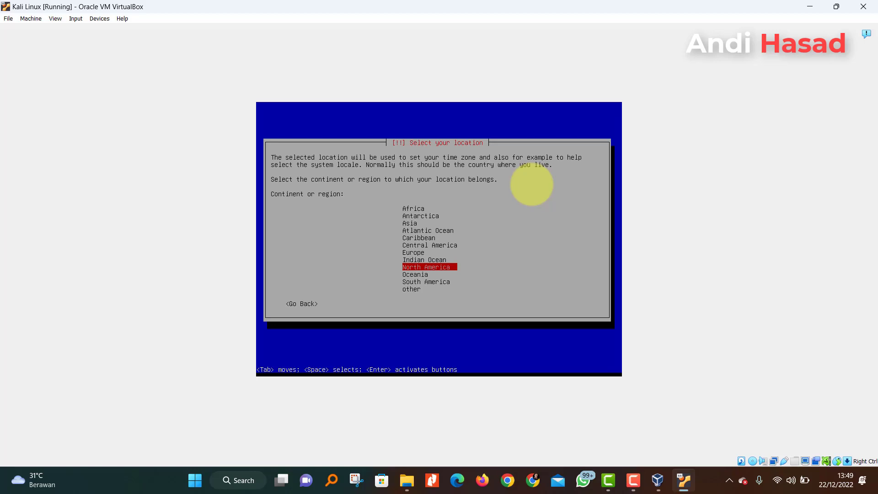
key("Up")
key("Up")
key("Up")
key("Up")
key("Up")
key("Up")
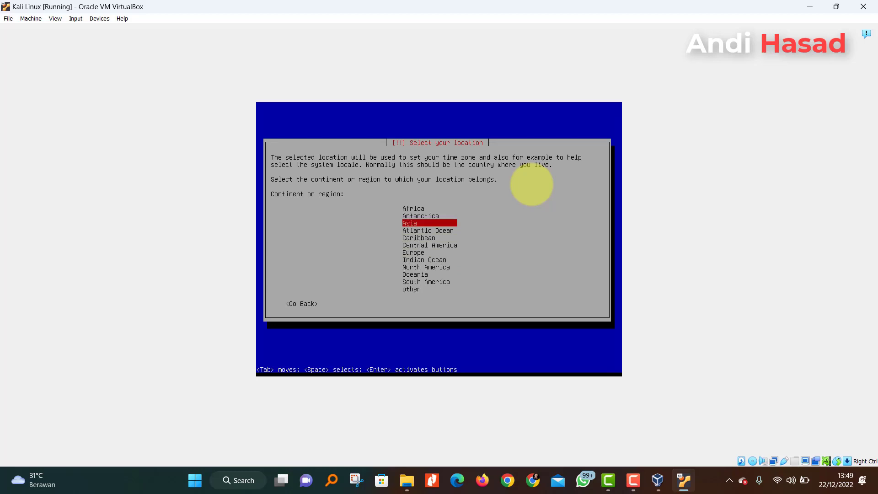
key("Return")
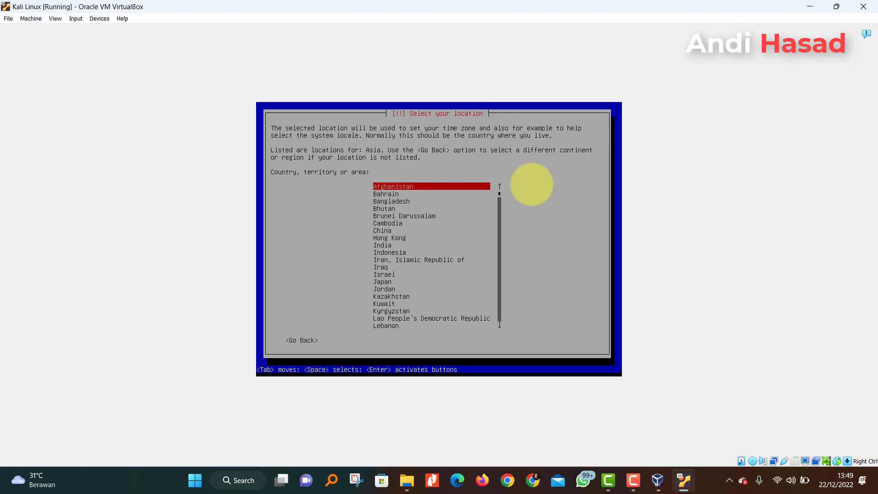
key("Down")
key("Down")
key("Down")
key("Down")
key("Down")
key("Down")
key("Down")
key("Down")
key("Down")
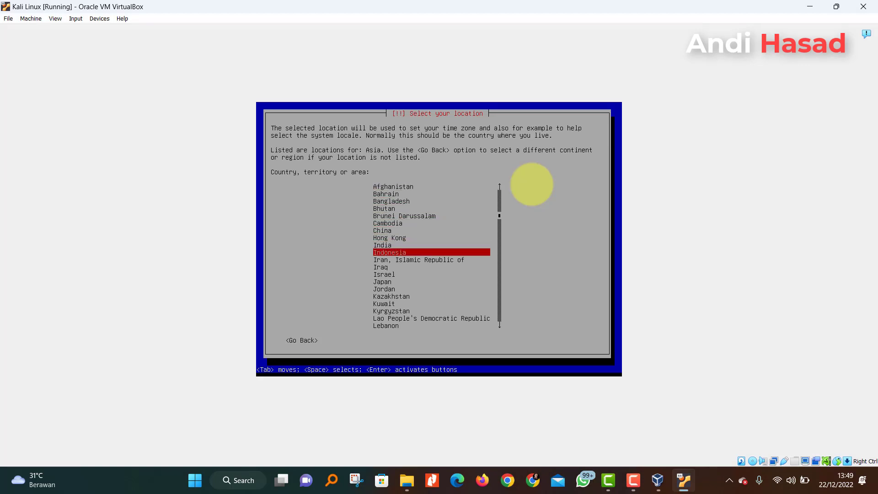
key("Return")
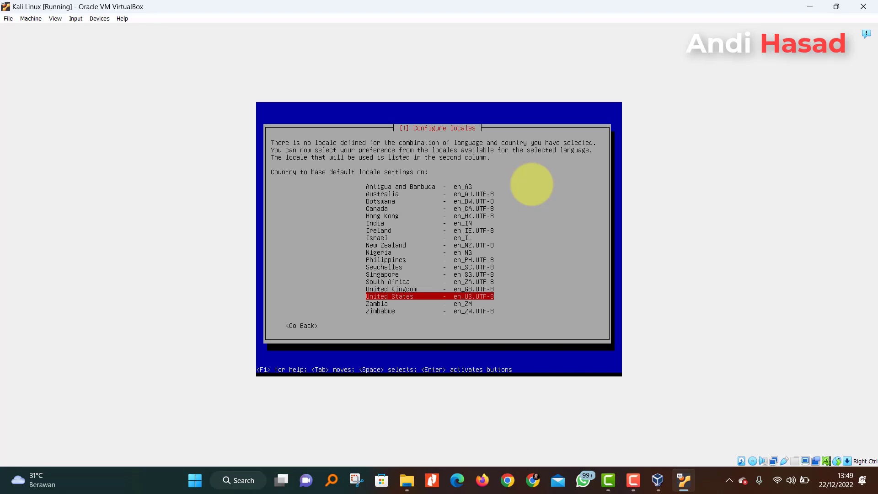
key("Return")
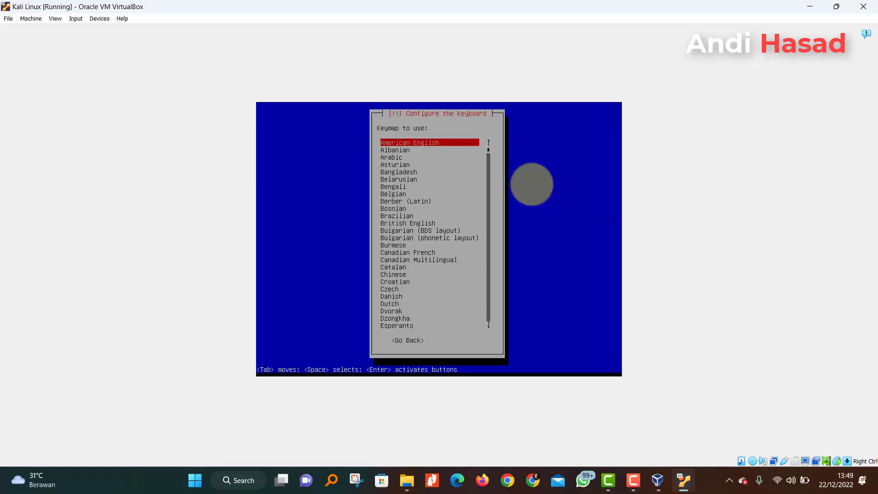
key("Return")
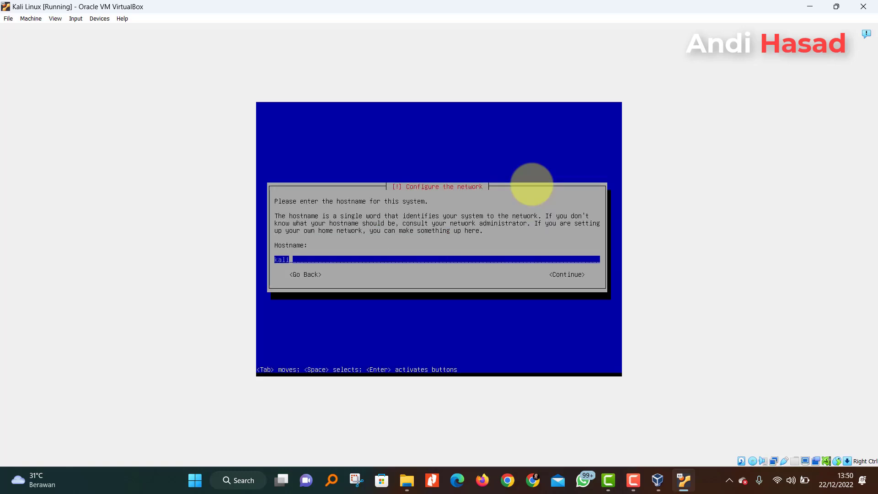
- Keep hostname kali with no domain, enter full name 'kali' and accept the suggested username
key("Return")
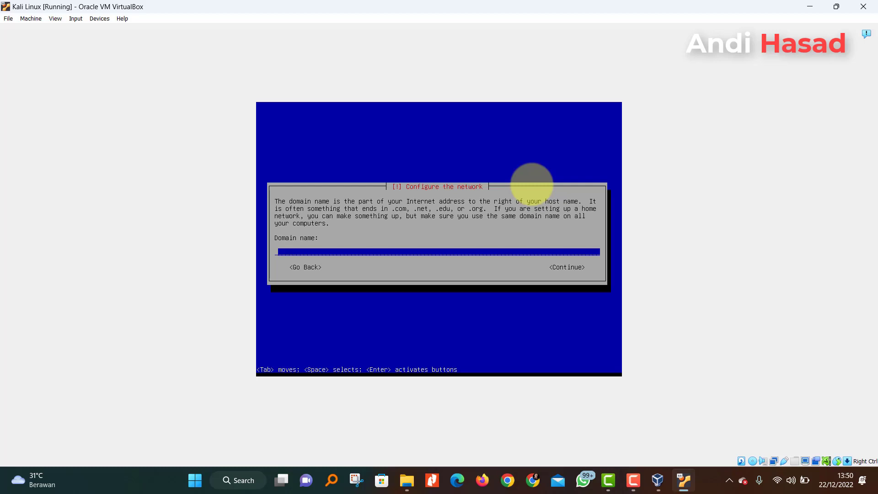
key("Return")
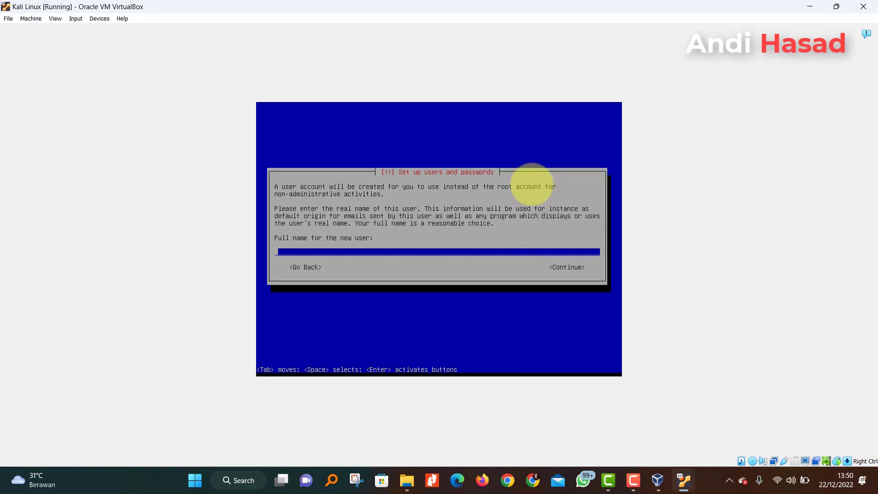
type("kali")
key("Return")
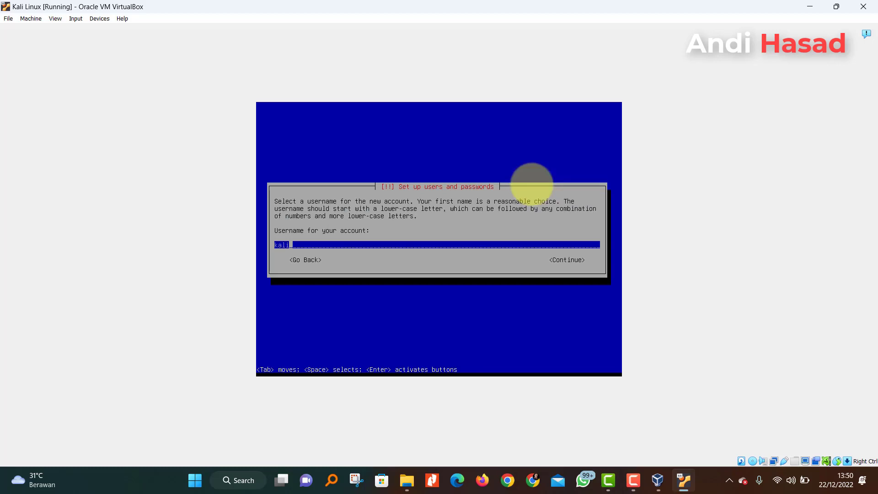
key("Return")
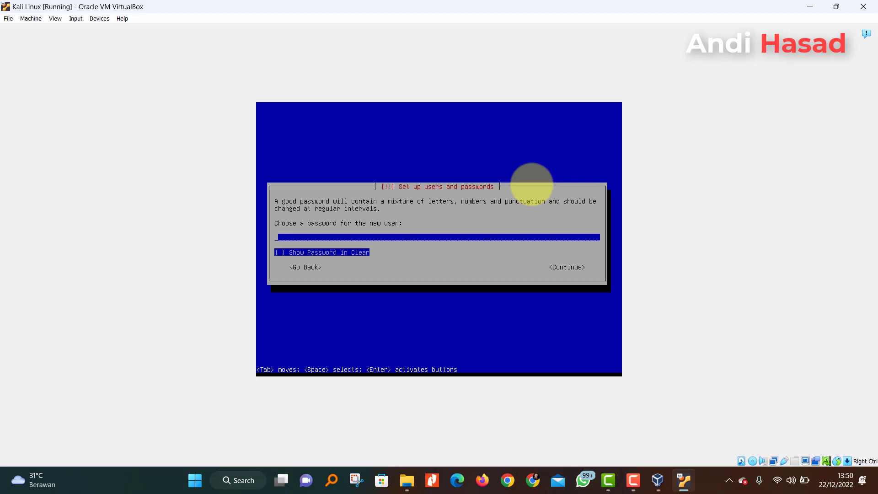
- Enter and confirm the new user's password
type("******")
key("Return")
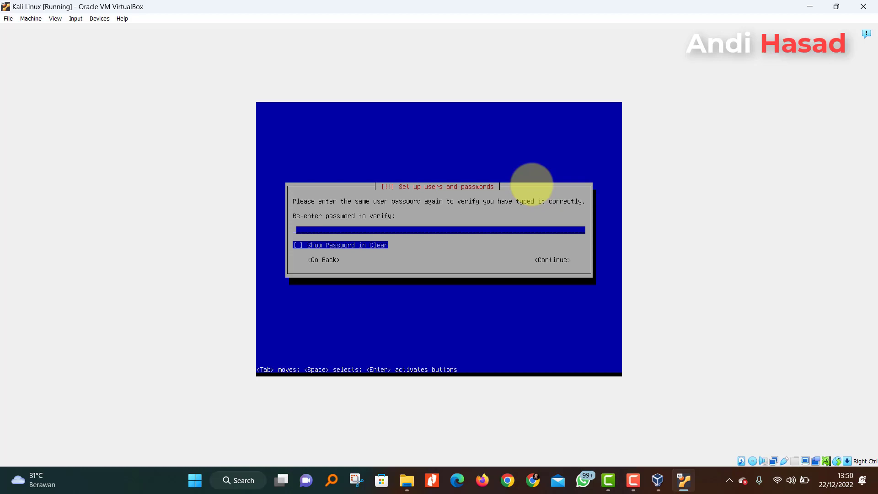
type("******")
key("Return")
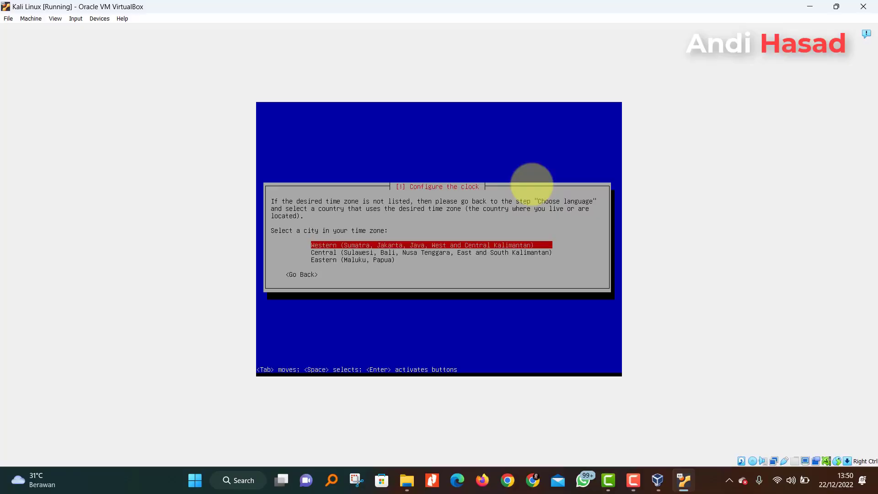
- Accept Western Indonesian time, guided-partition all of sda into one partition, and write the changes
key("Return")
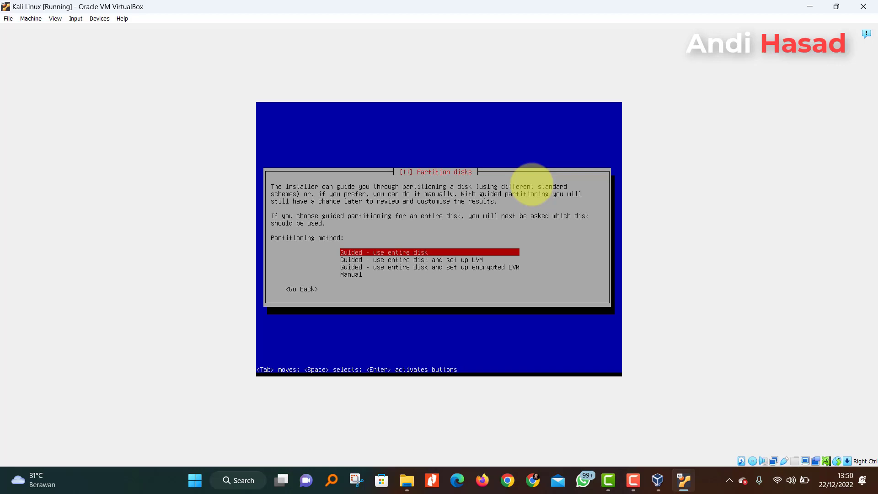
key("Return")
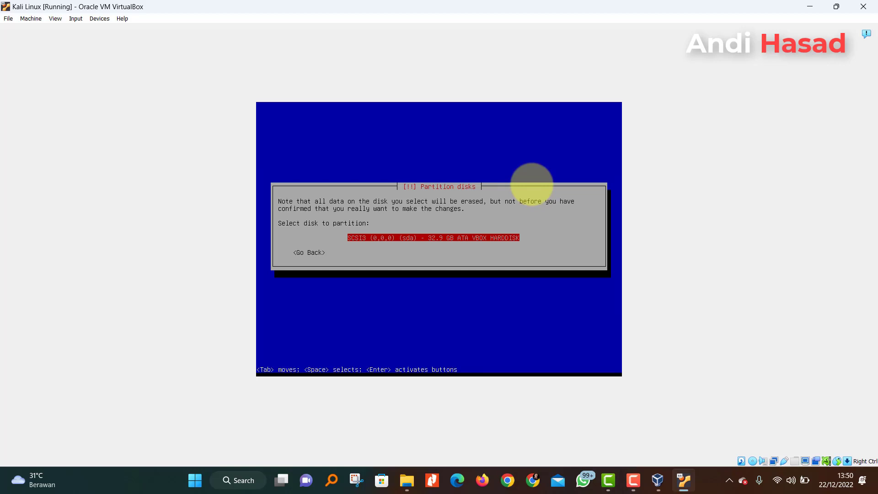
key("Return")
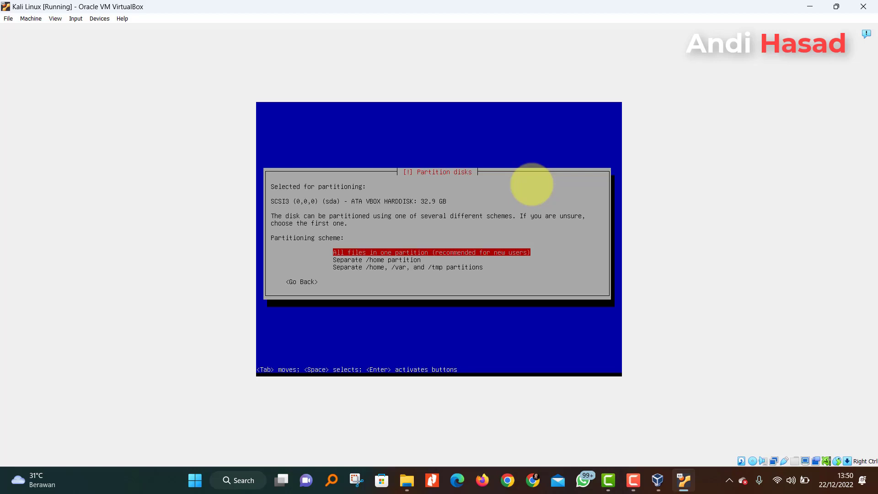
key("Return")
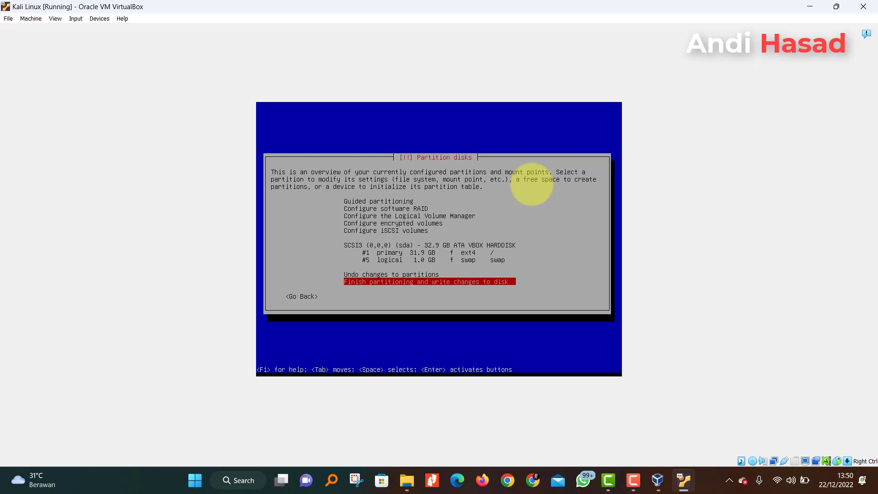
key("Return")
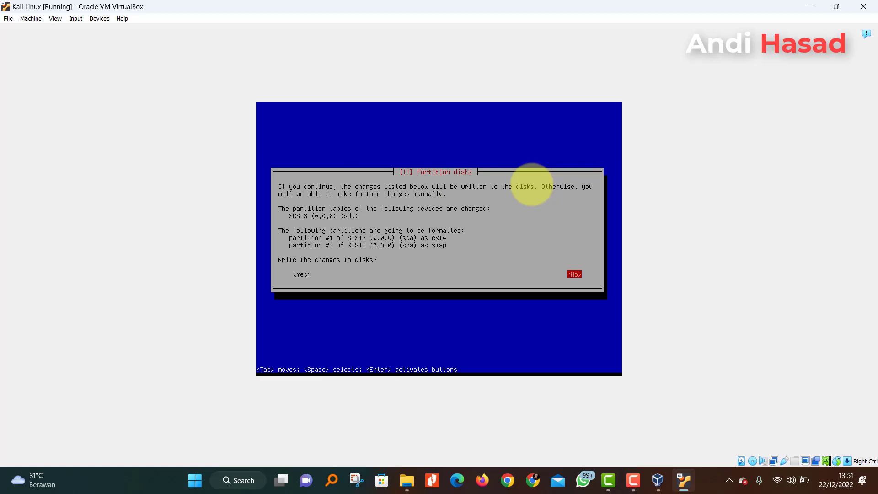
key("Tab")
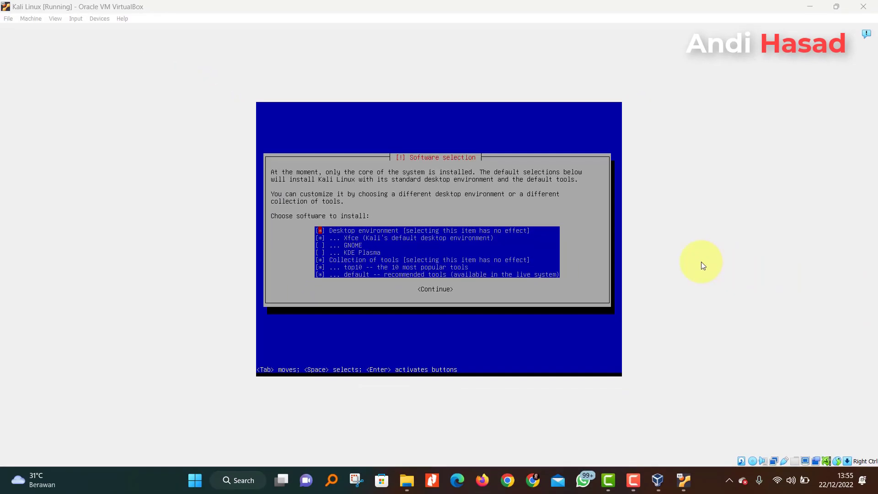
- Accept the default Xfce desktop and tools, then install GRUB onto /dev/sda
left_click(397, 250)
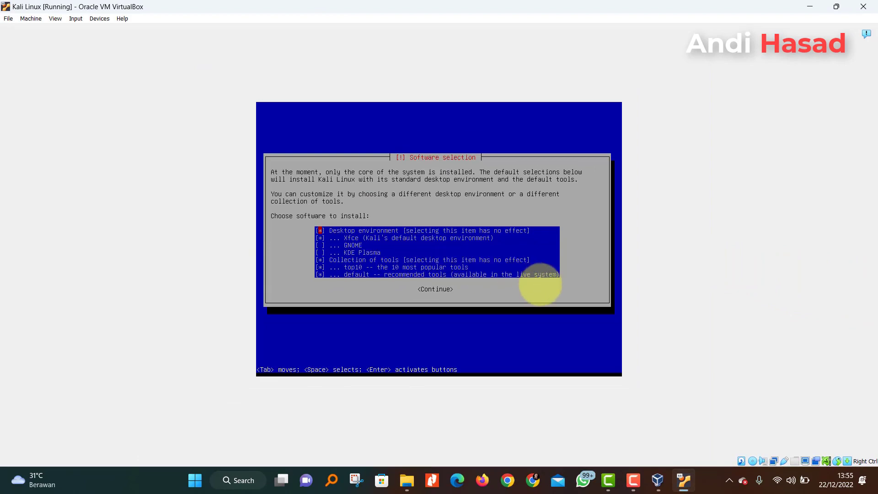
key("Return")
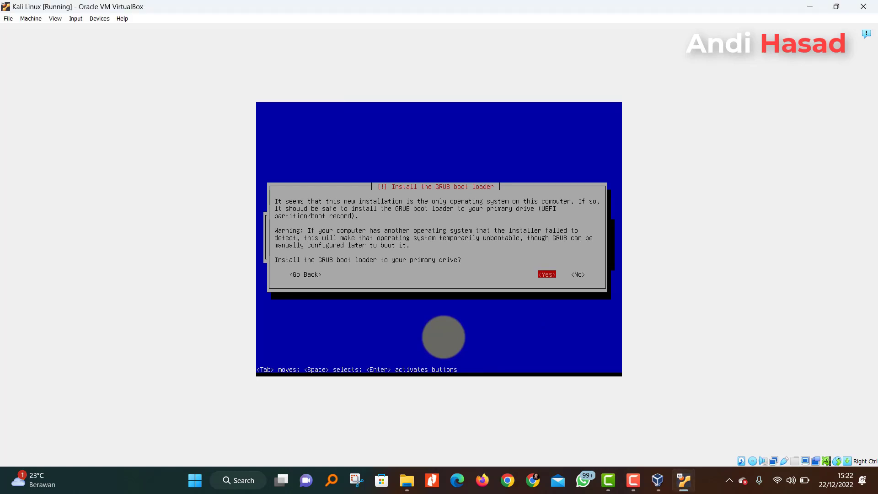
key("Return")
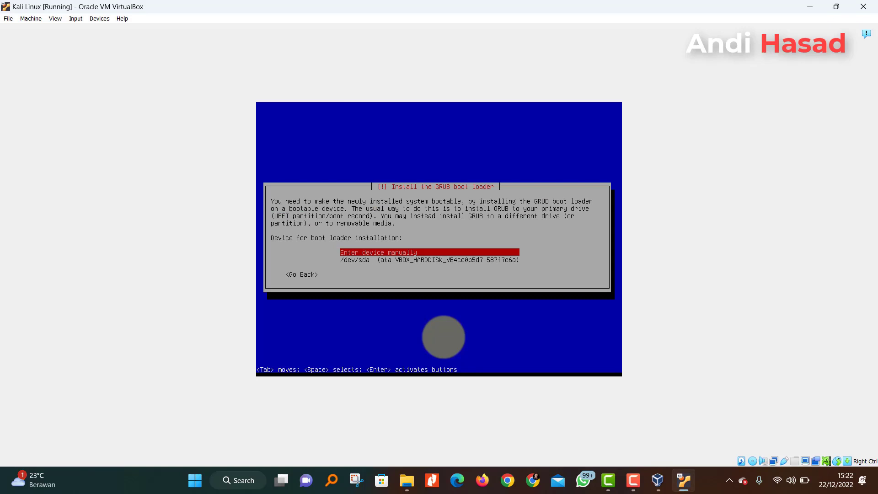
key("Down")
key("Return")
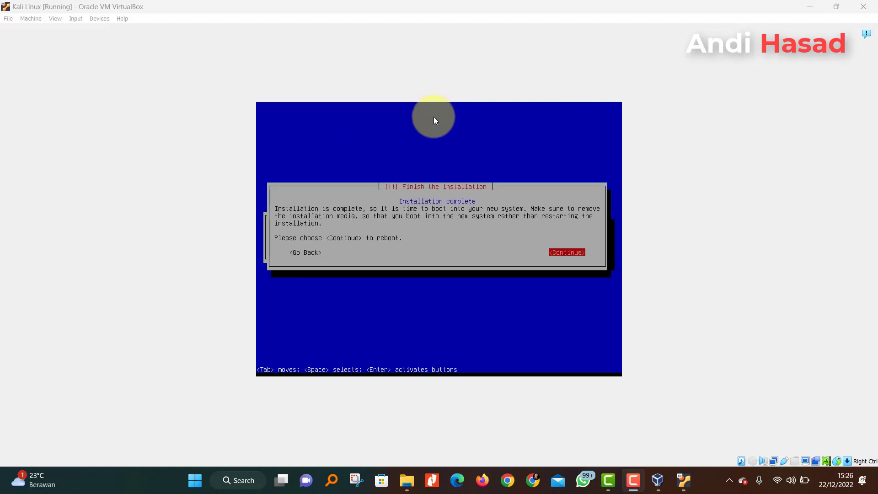
- Reboot into the installed system and log in as user kali with the account password
left_click(328, 250)
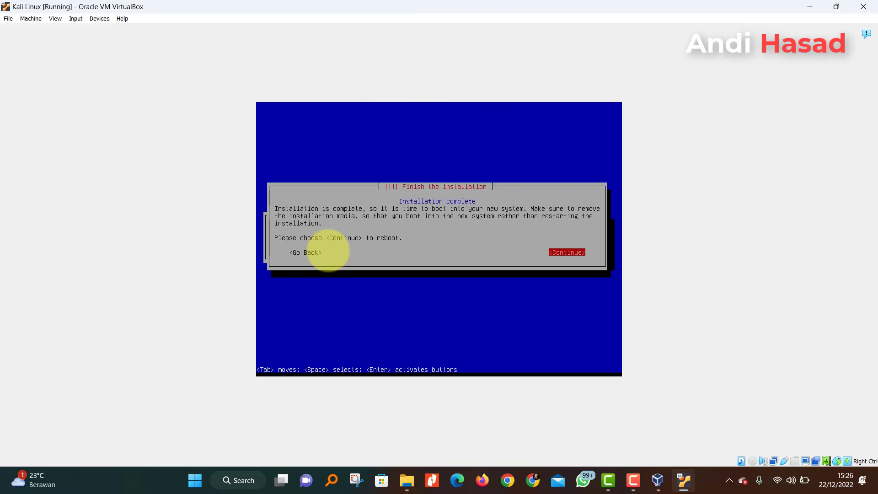
key("Return")
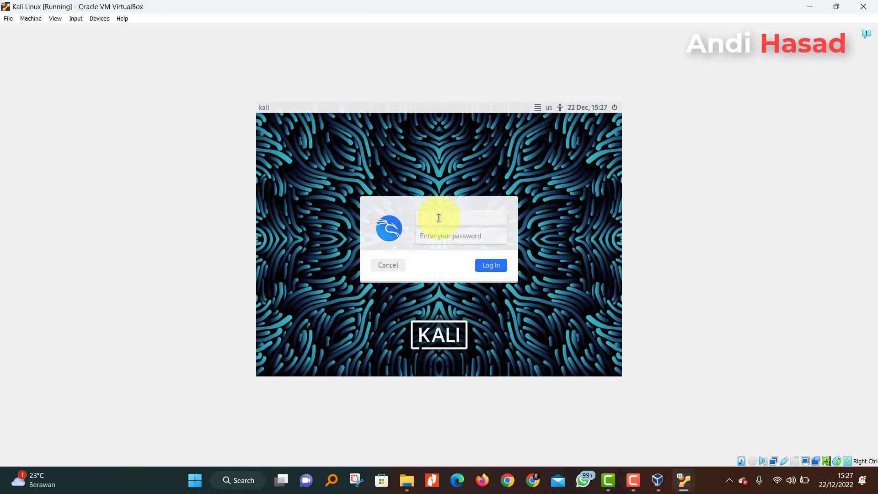
type("kali")
key("Return")
type("kali")
type("••")
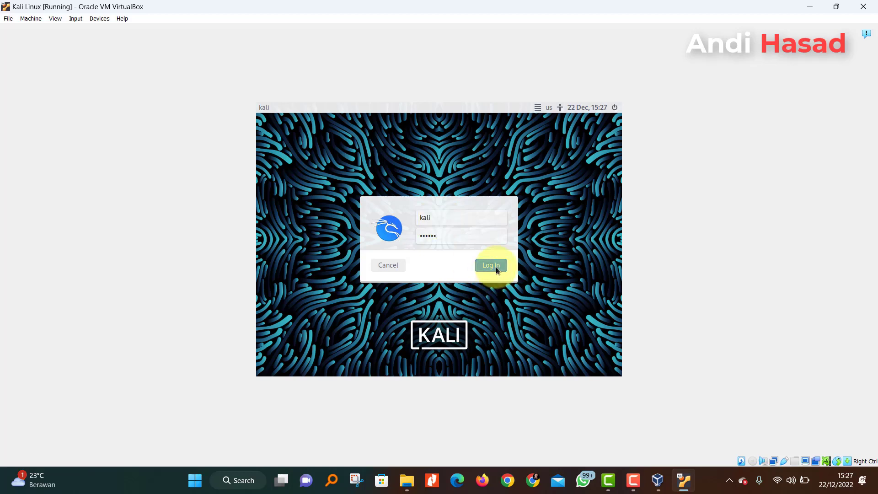
left_click(496, 269)
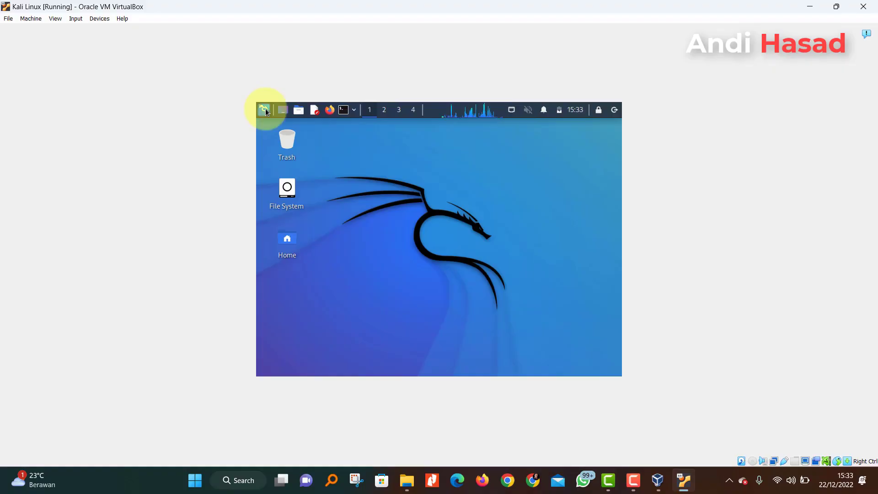
- In Settings > Display, apply the 1920x1080 resolution, keep the configuration, and close
left_click(264, 110)
left_click(297, 191)
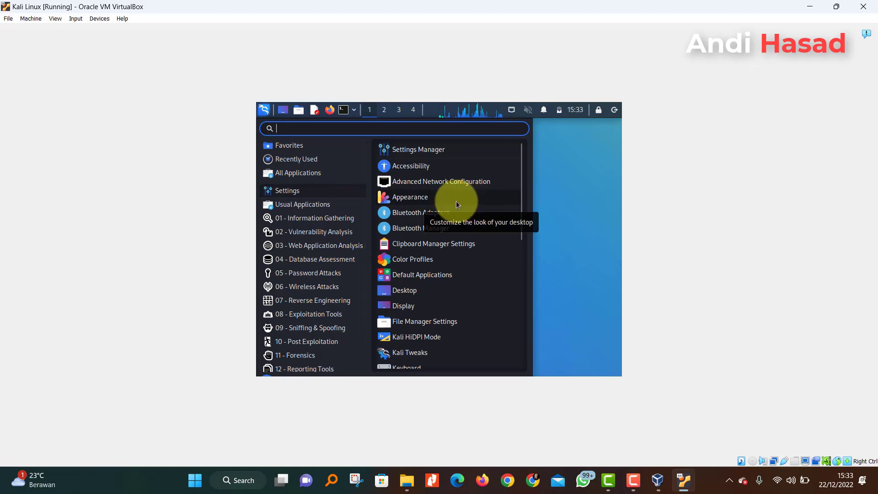
left_click(411, 307)
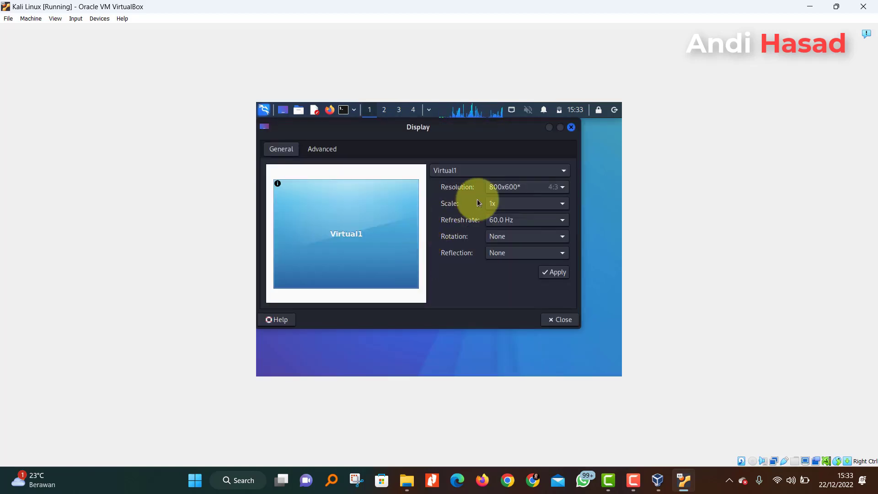
left_click(562, 187)
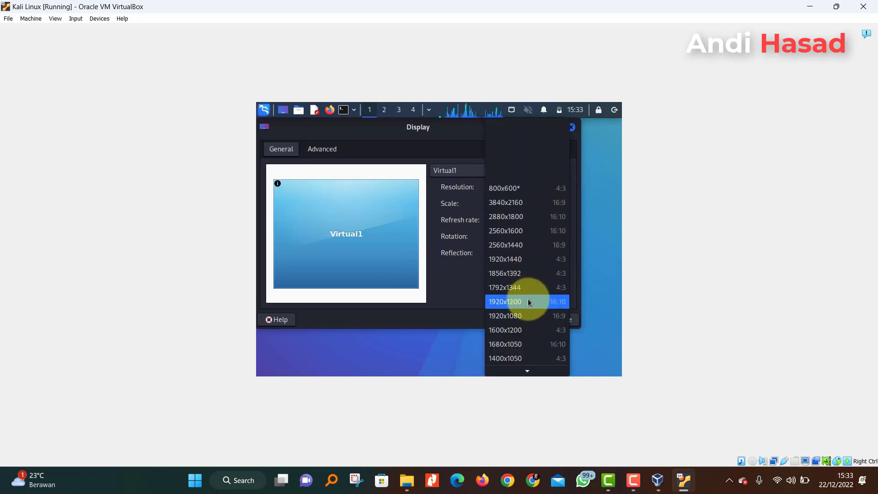
left_click(529, 318)
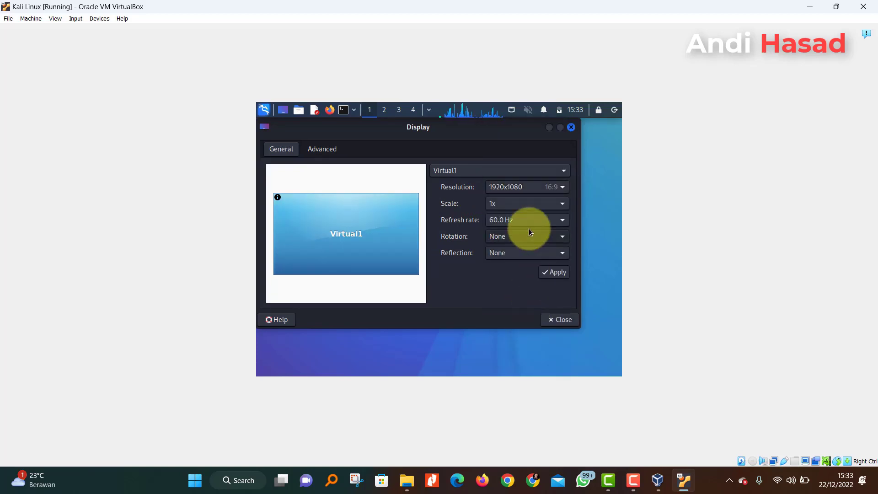
left_click(557, 276)
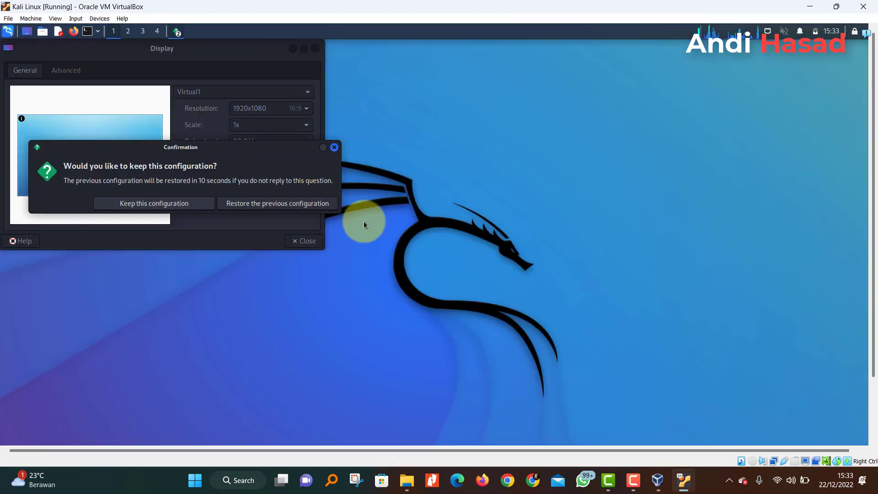
left_click(176, 202)
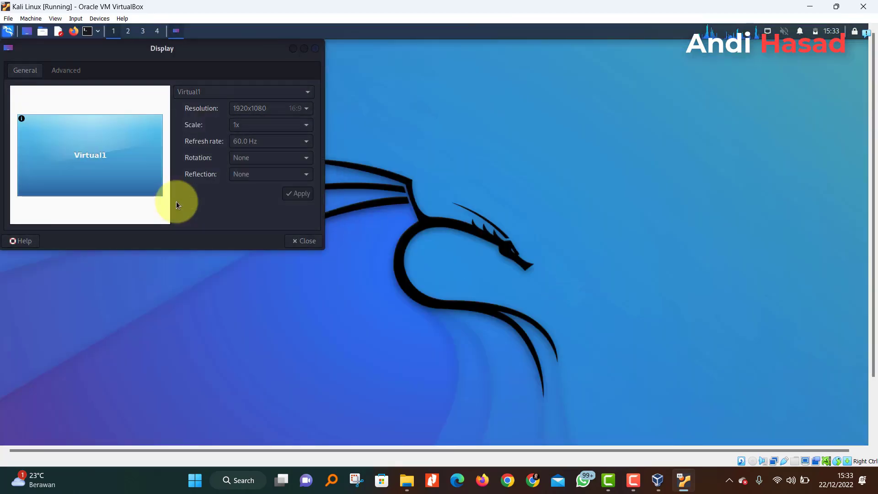
left_click(304, 241)
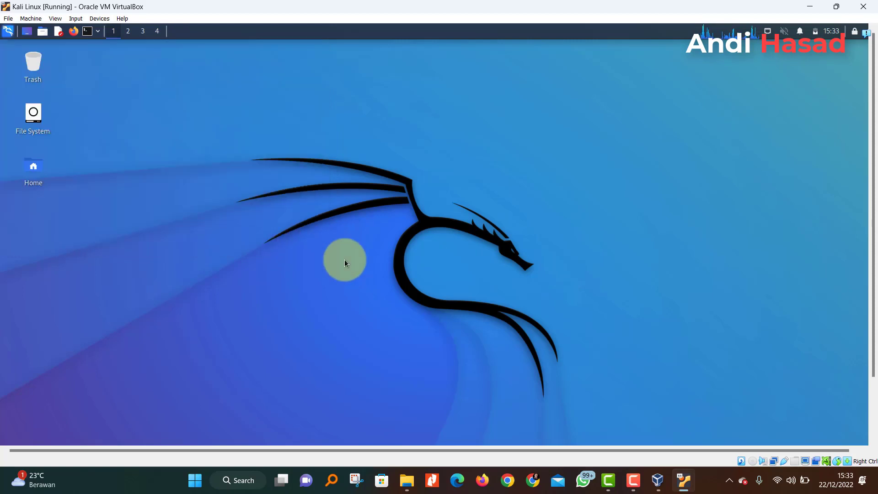
left_click(87, 34)
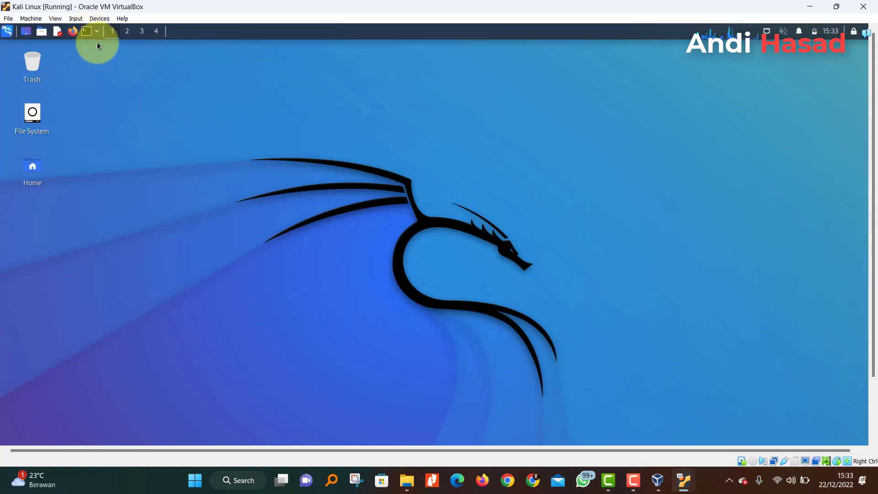
left_click(97, 32)
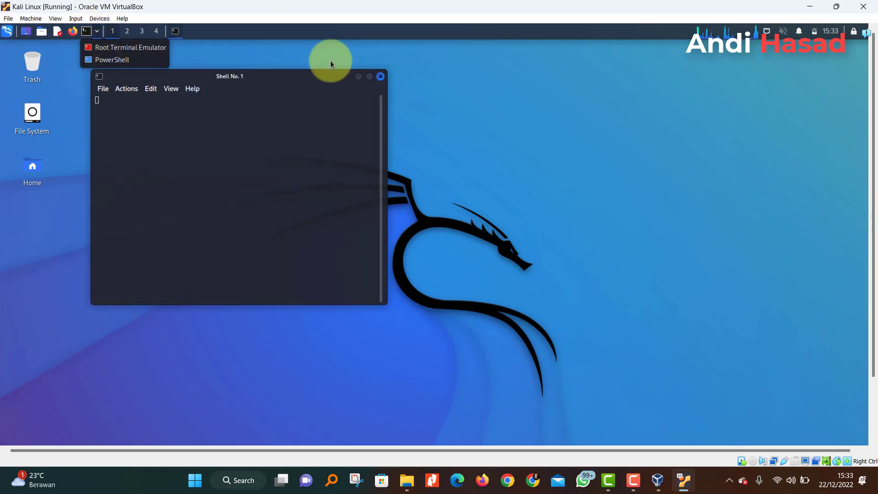
left_click(240, 103)
type("sudo ")
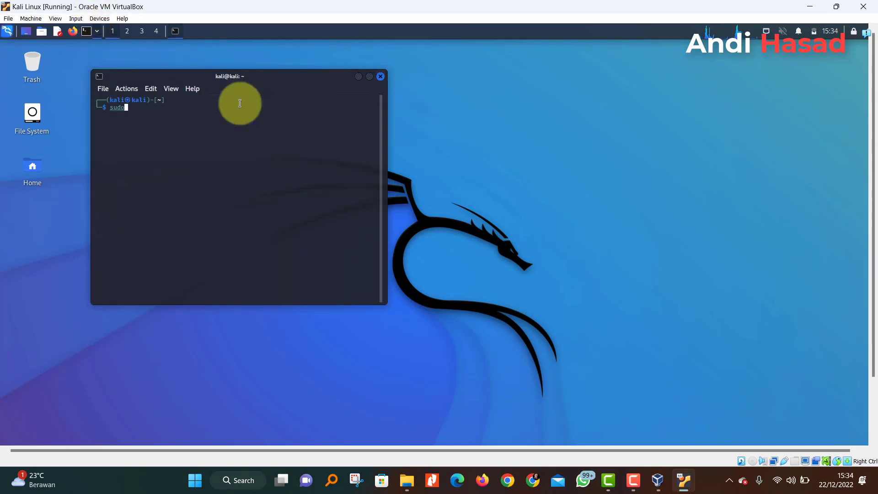
type("su")
key("Return")
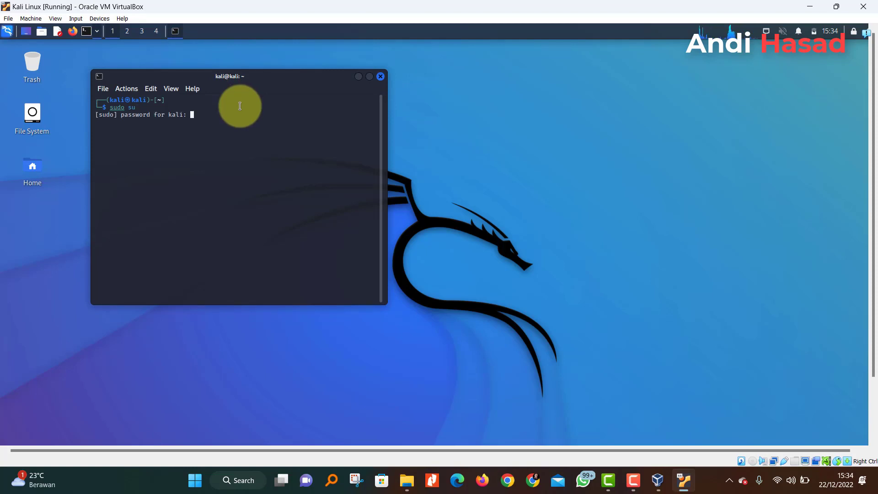
key("Return")
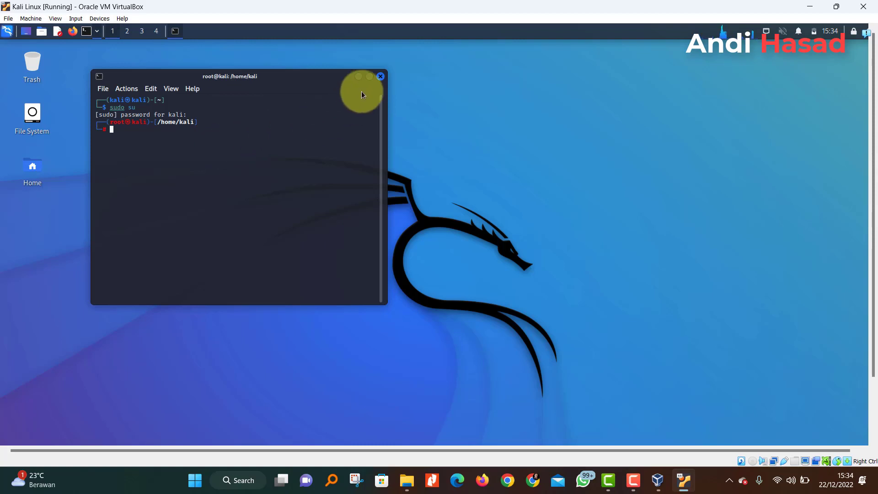
left_click(381, 77)
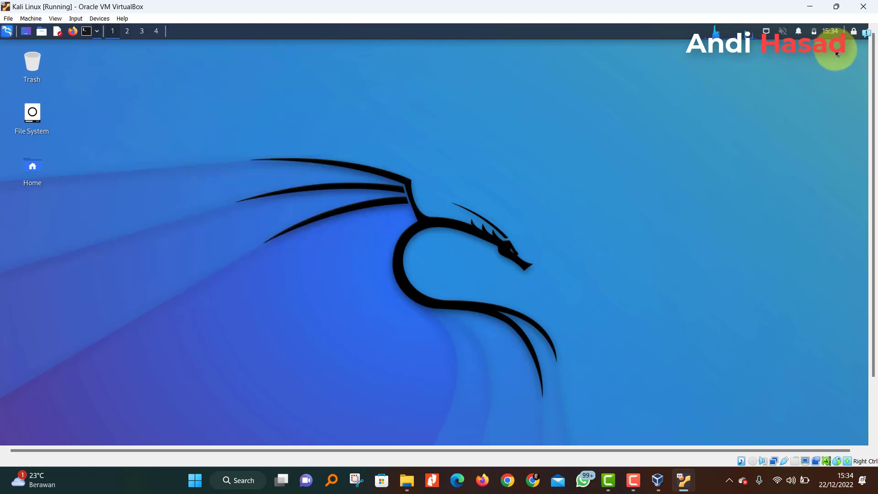
- Shut down the Kali VM from the panel's power options
left_click_drag(716, 449, 734, 451)
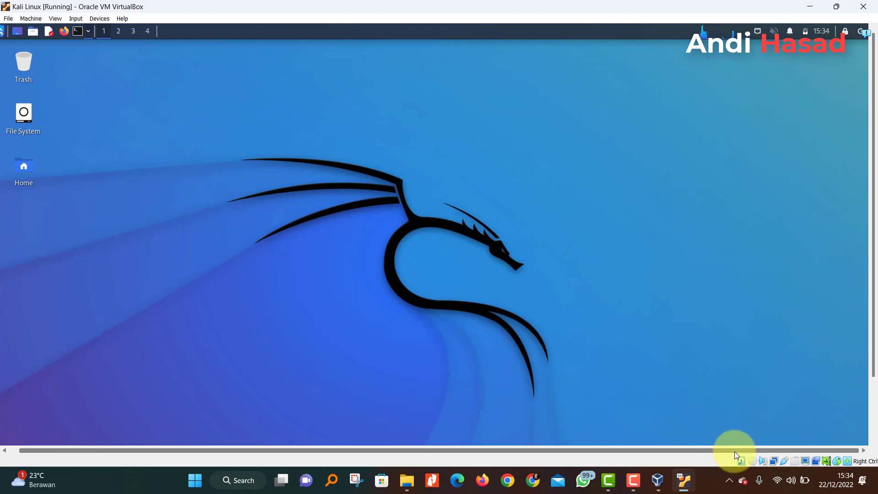
left_click(859, 33)
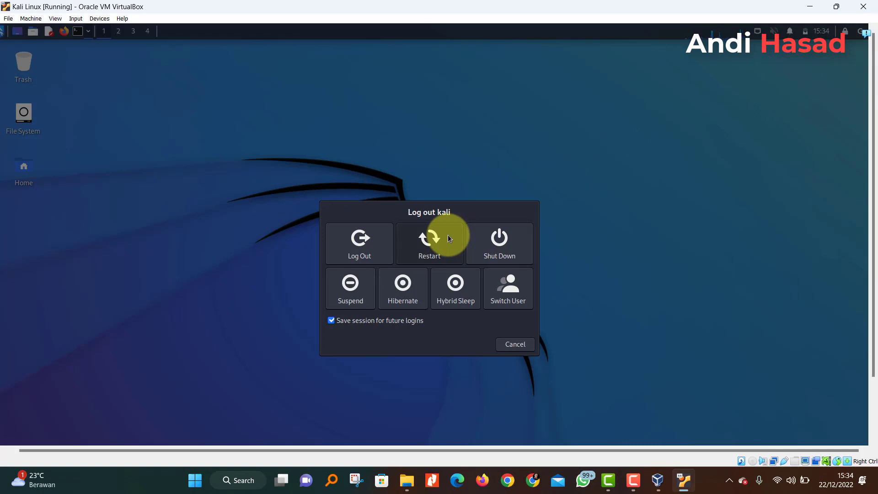
left_click(503, 242)
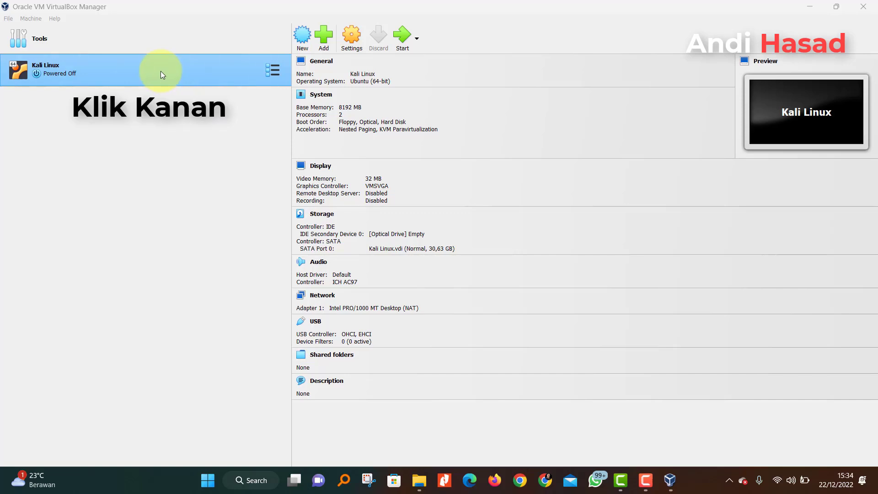
right_click(121, 58)
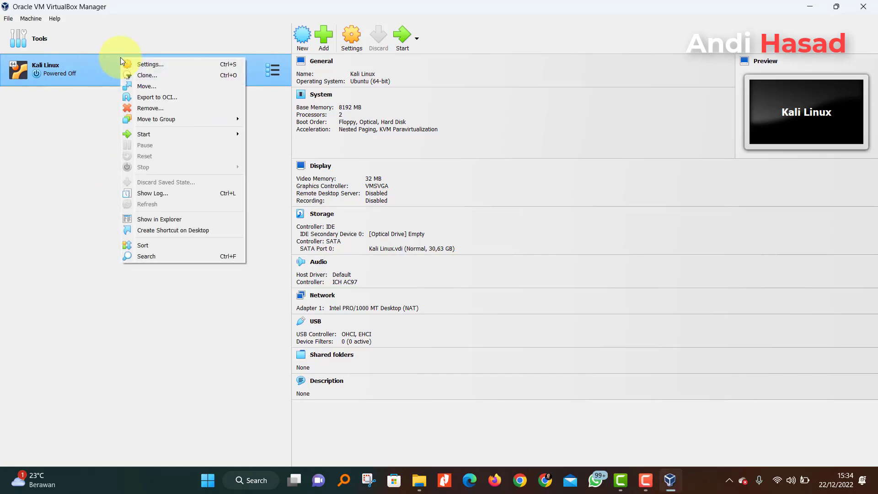
left_click(169, 106)
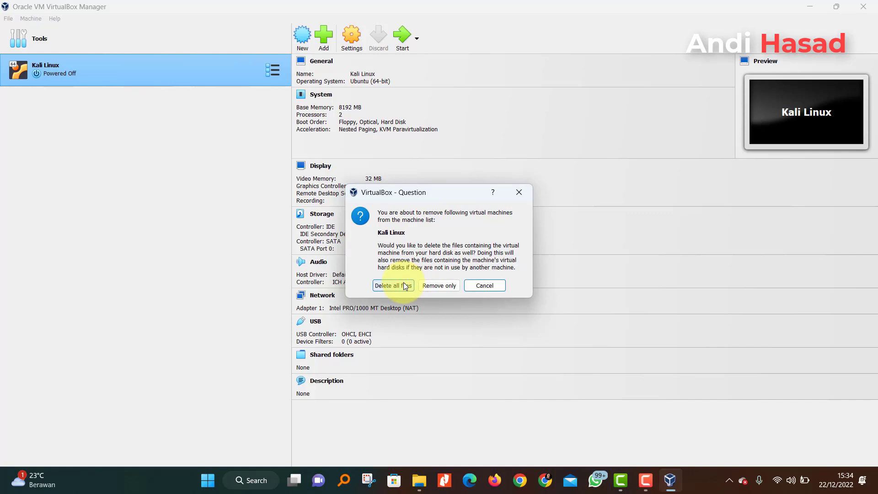
left_click(519, 192)
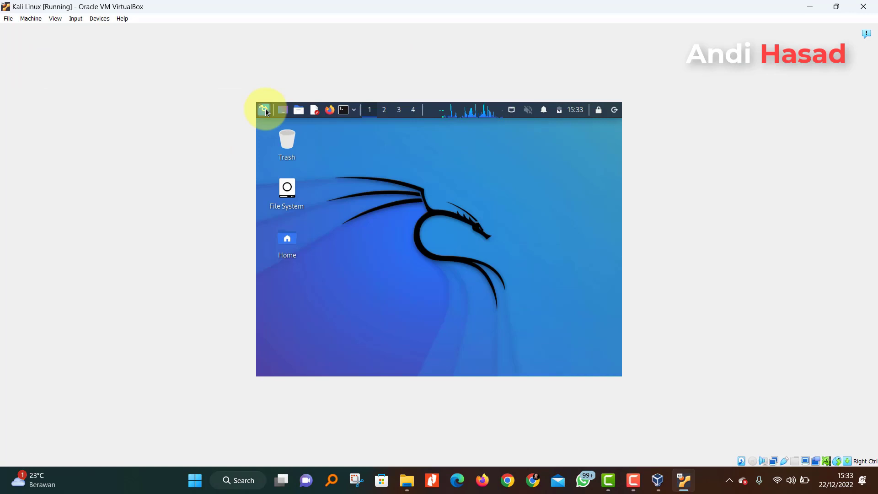
- Open Kali's Display settings from the Settings menu and expand the Resolution list, currently 800x600
left_click(264, 109)
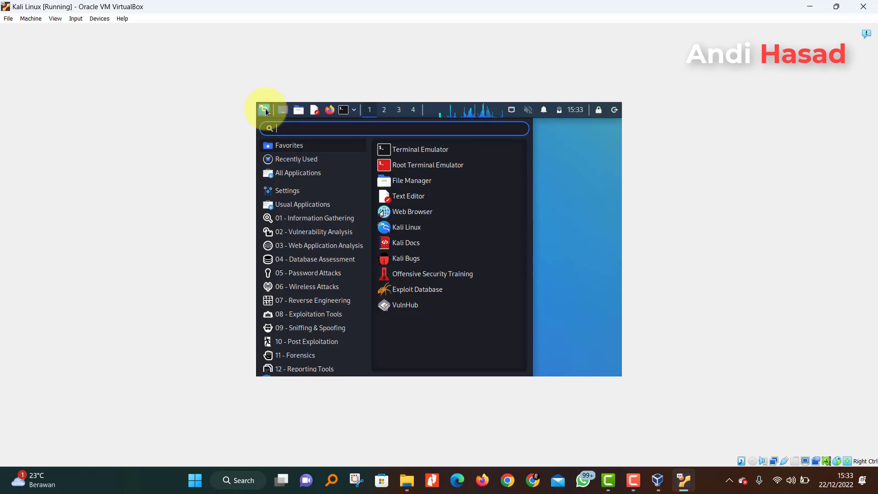
left_click(287, 190)
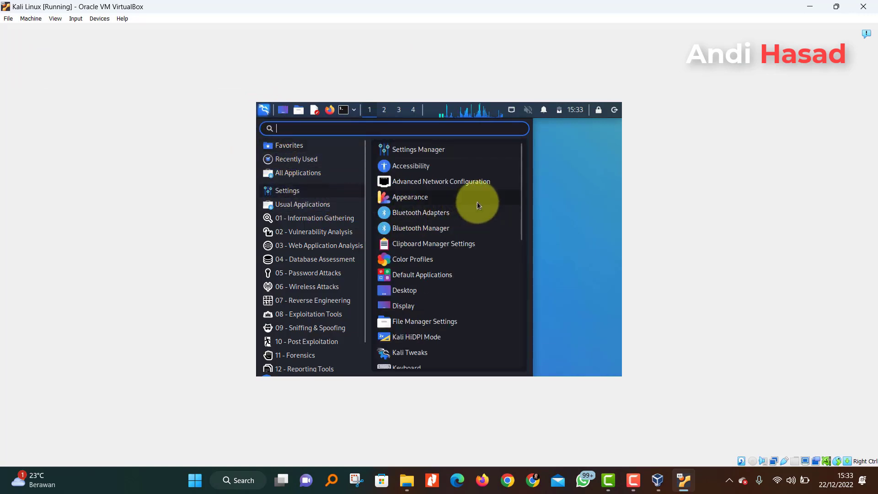
left_click(409, 310)
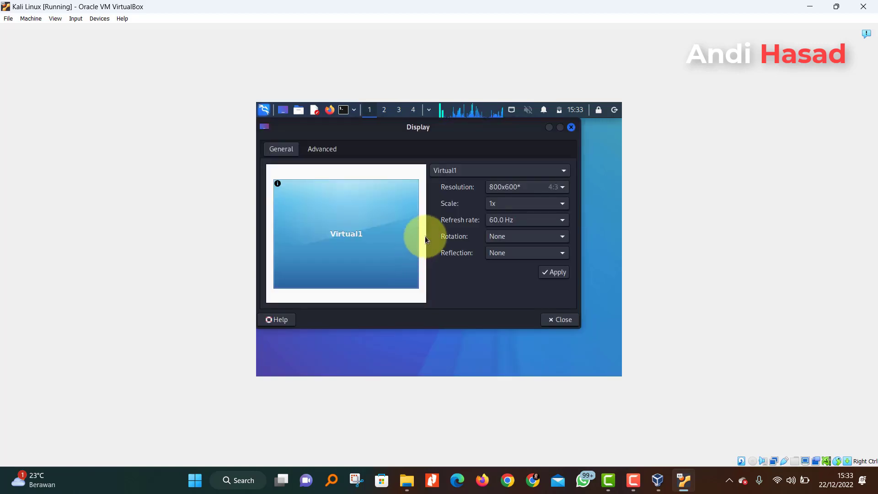
left_click(563, 188)
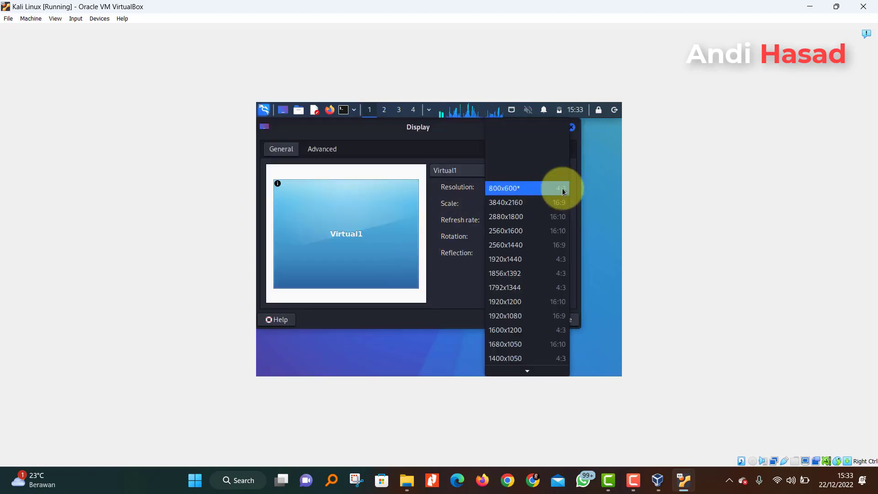